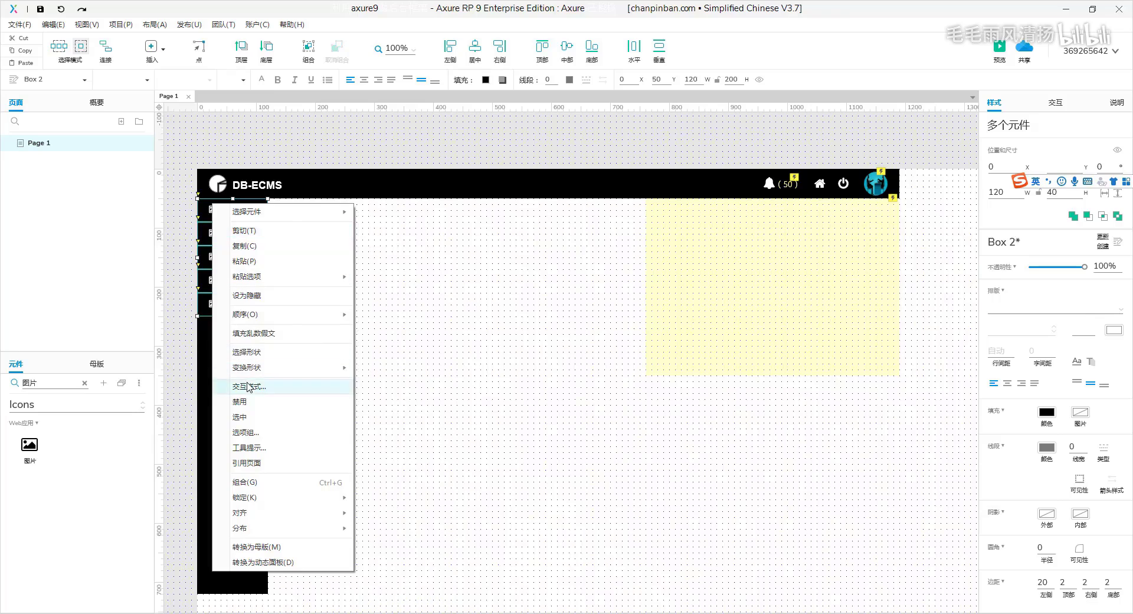
# Step: Give the five sidebar menu items a mouse-hover style with font colour #D7D7D7
pyautogui.click(248, 386)
pyautogui.moveTo(819, 70); pyautogui.dragTo(465, 193)
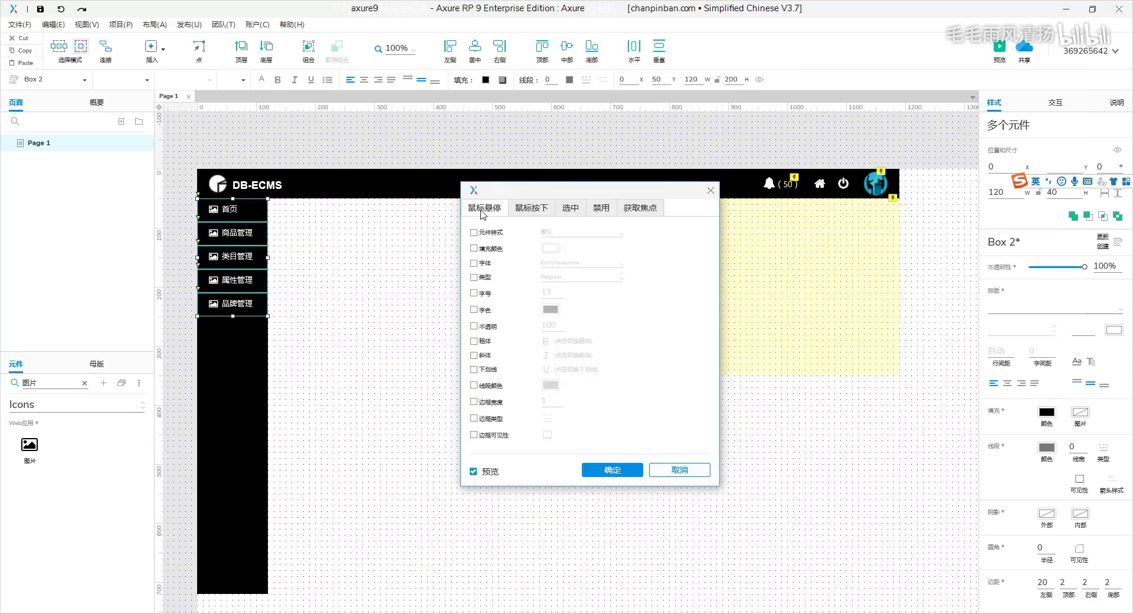
pyautogui.click(473, 309)
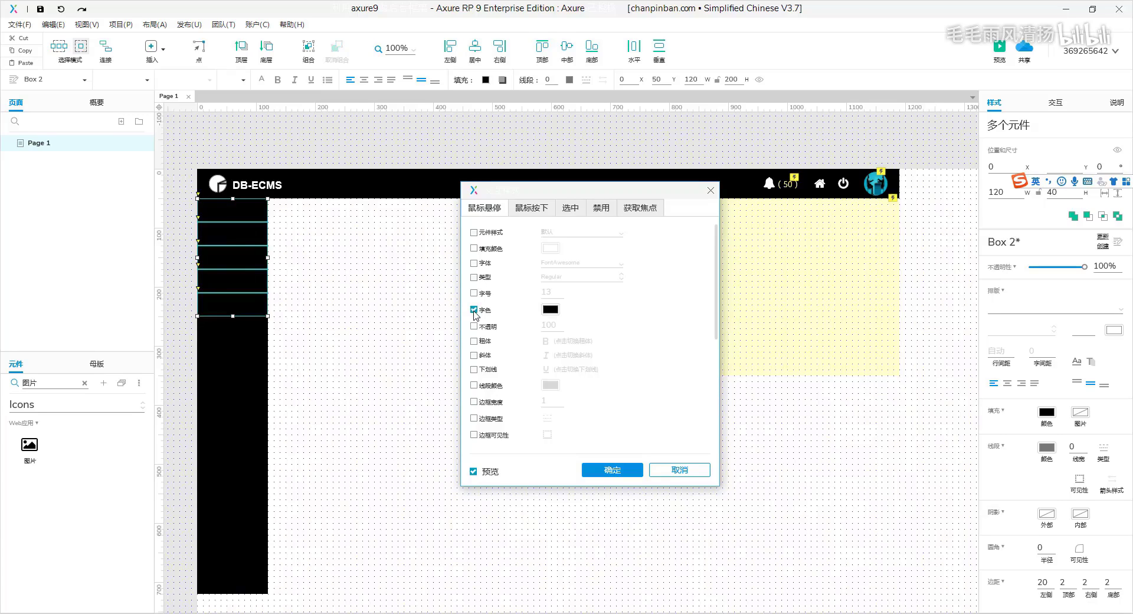
pyautogui.click(560, 309)
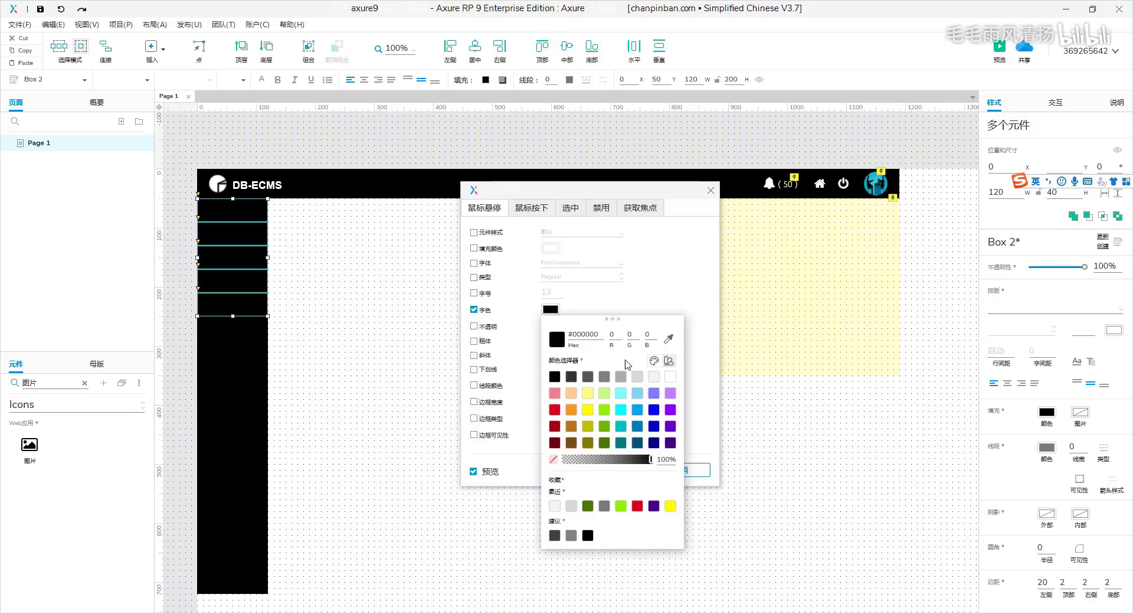
pyautogui.click(638, 377)
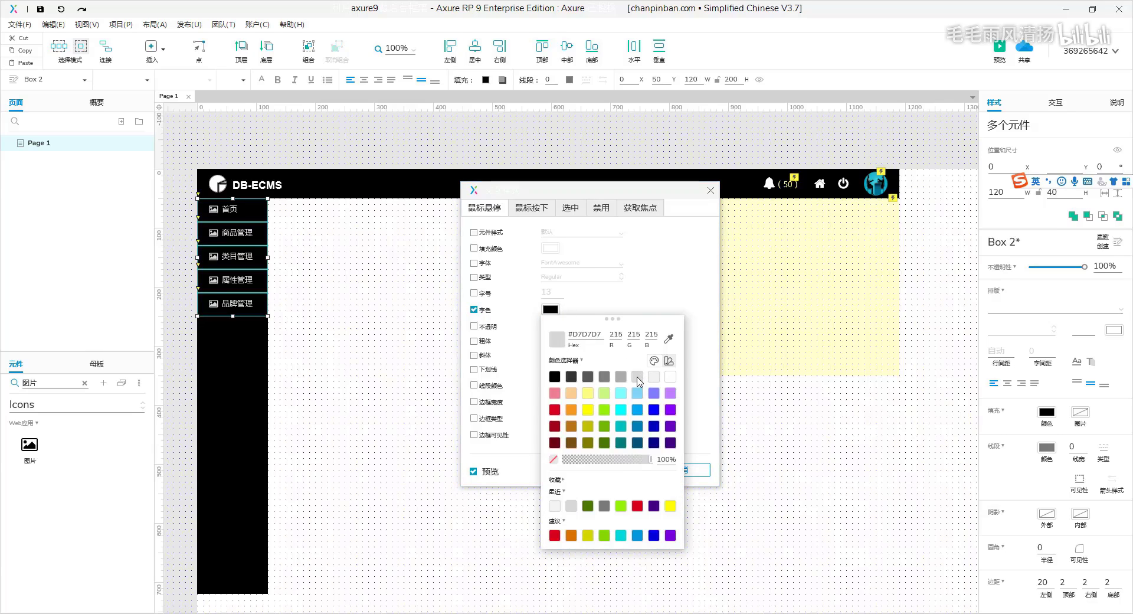
pyautogui.click(717, 433)
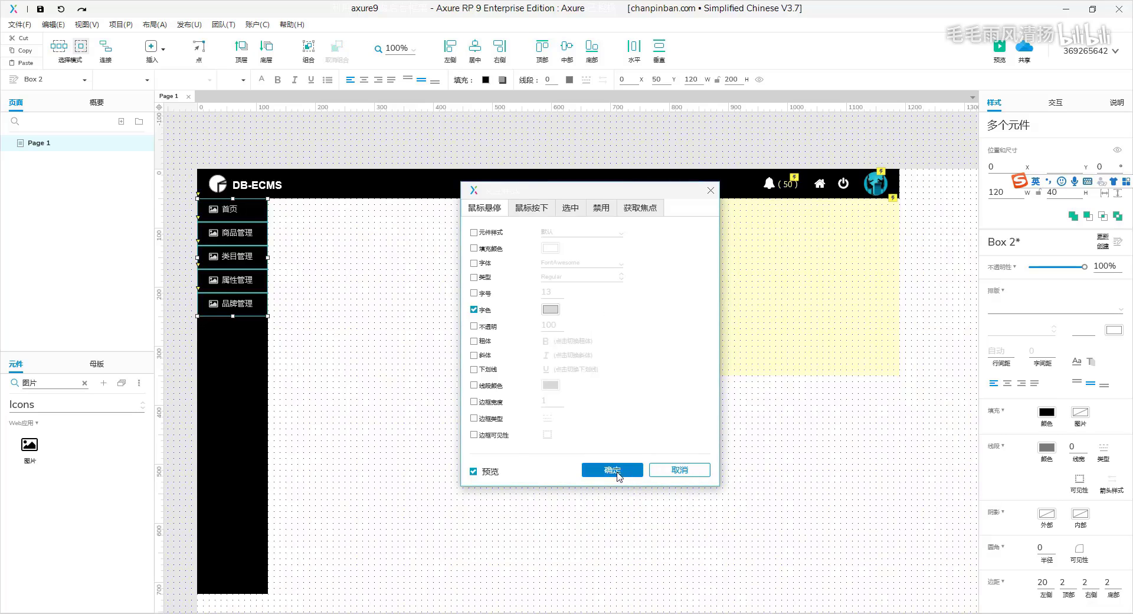
pyautogui.click(618, 477)
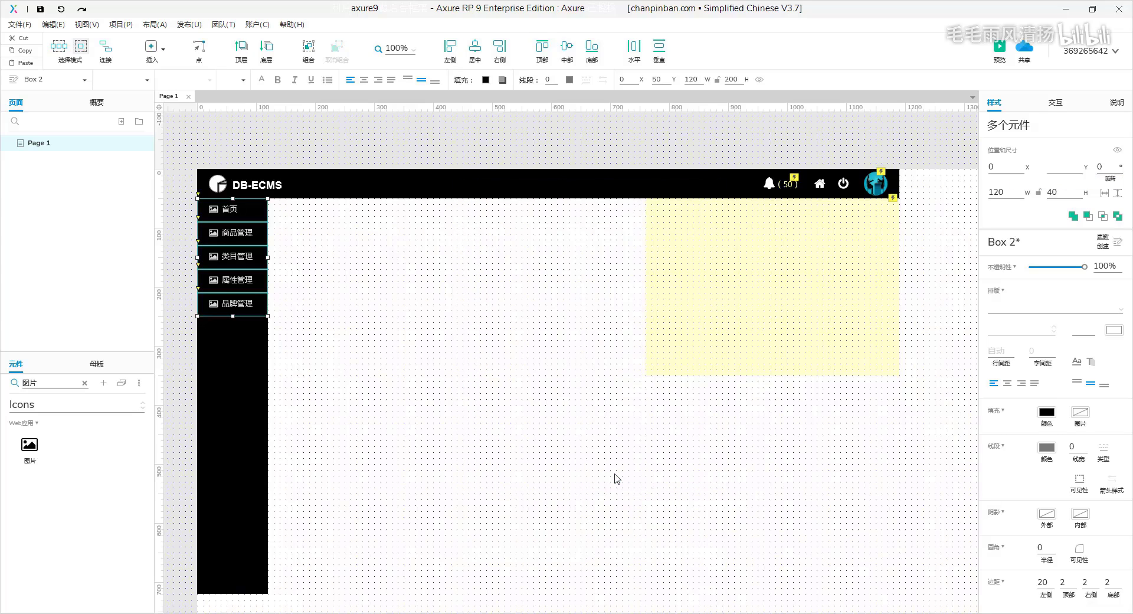
pyautogui.click(549, 448)
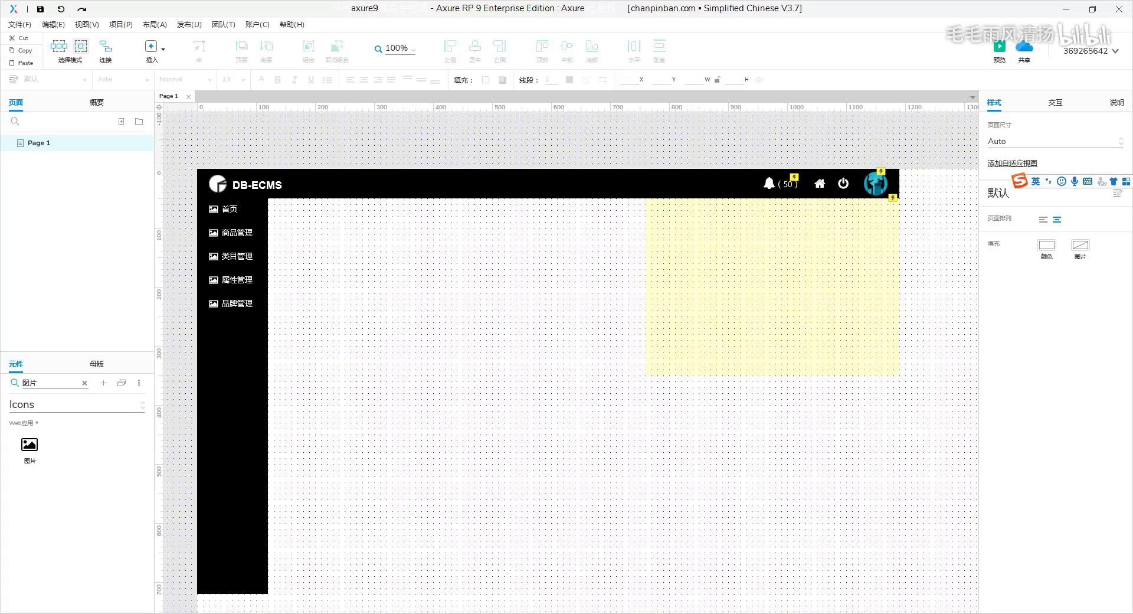
# Step: Switch to the finished prototype in the browser and examine the submenus of 首页, 商品管理, 类目管理 and 属性管理
pyautogui.moveTo(245, 613)
pyautogui.click(266, 582)
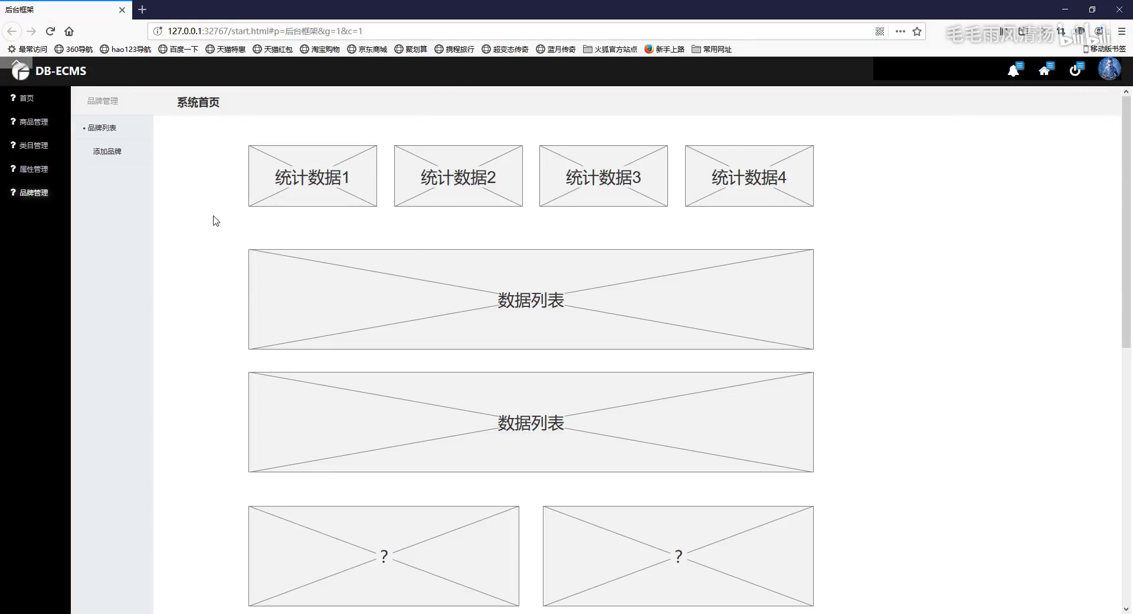
pyautogui.click(30, 99)
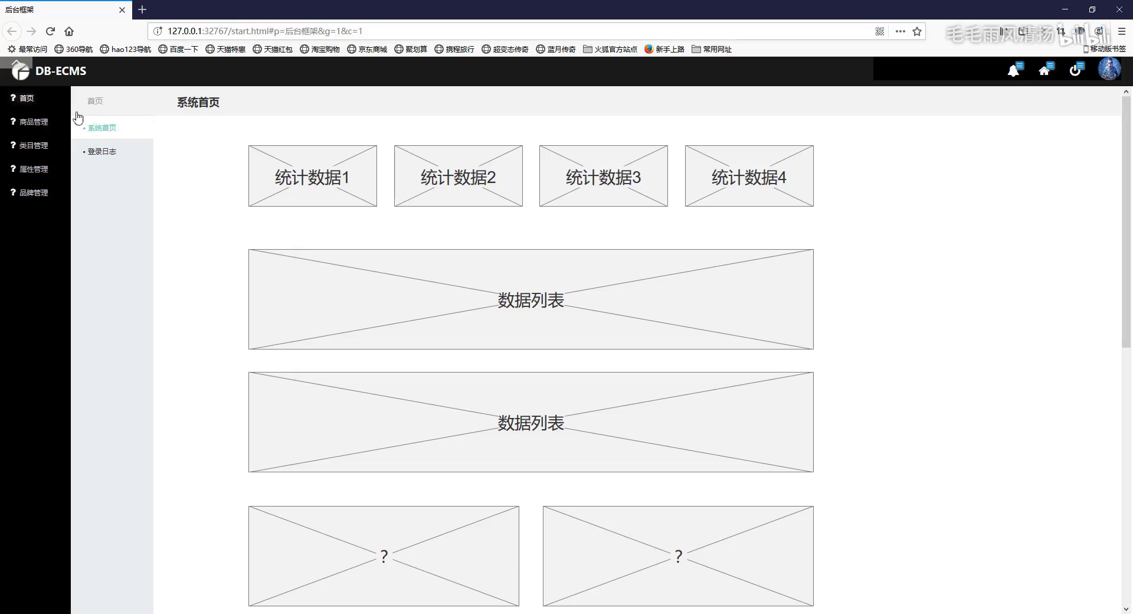
pyautogui.click(21, 121)
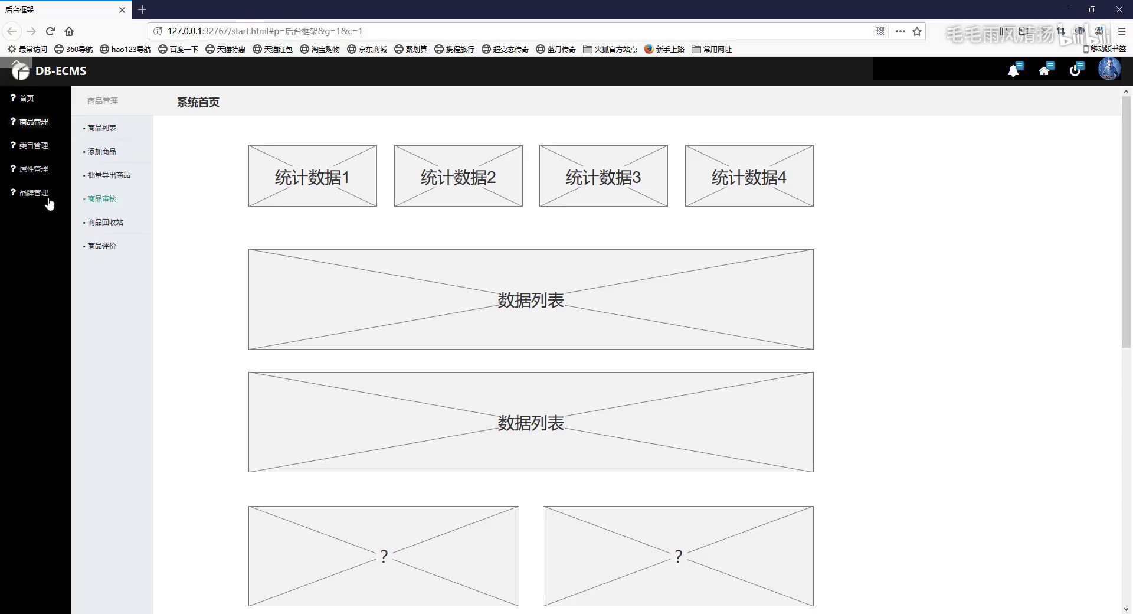
pyautogui.click(29, 146)
pyautogui.click(37, 169)
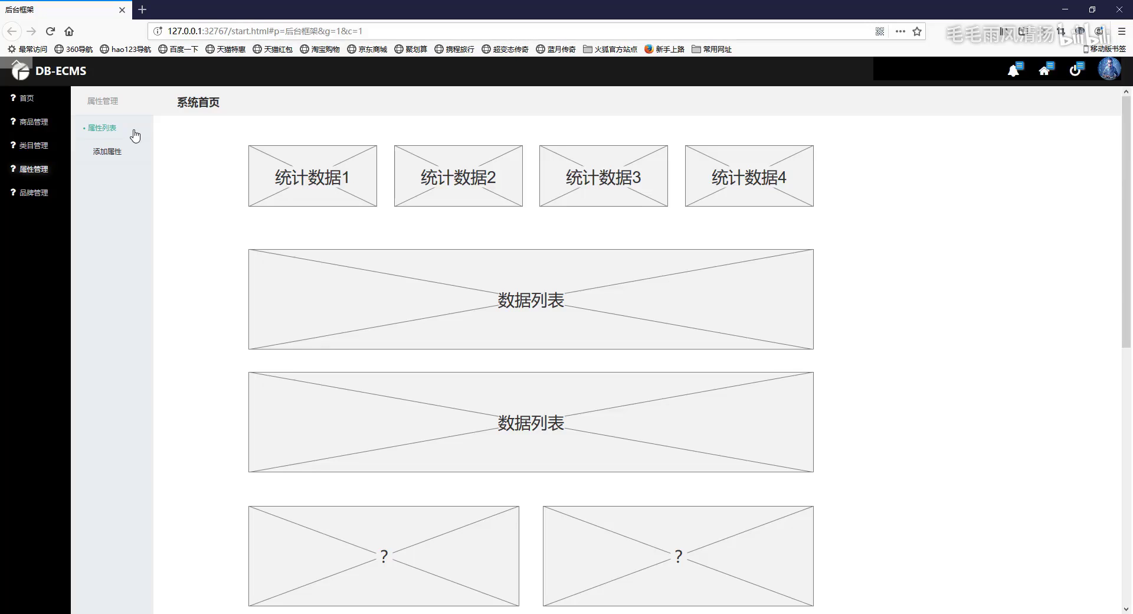
# Step: Return to the Axure RP project and place a dynamic panel from the Default library against the black sidebar at X 120, Y 50
pyautogui.click(550, 569)
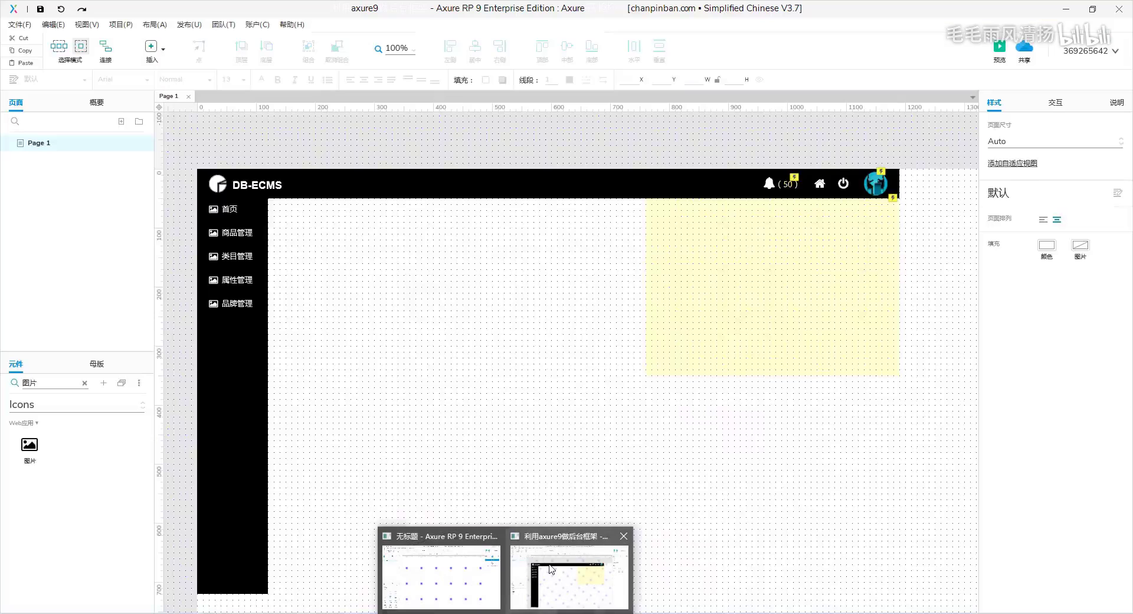
pyautogui.click(89, 404)
pyautogui.click(90, 438)
pyautogui.click(84, 382)
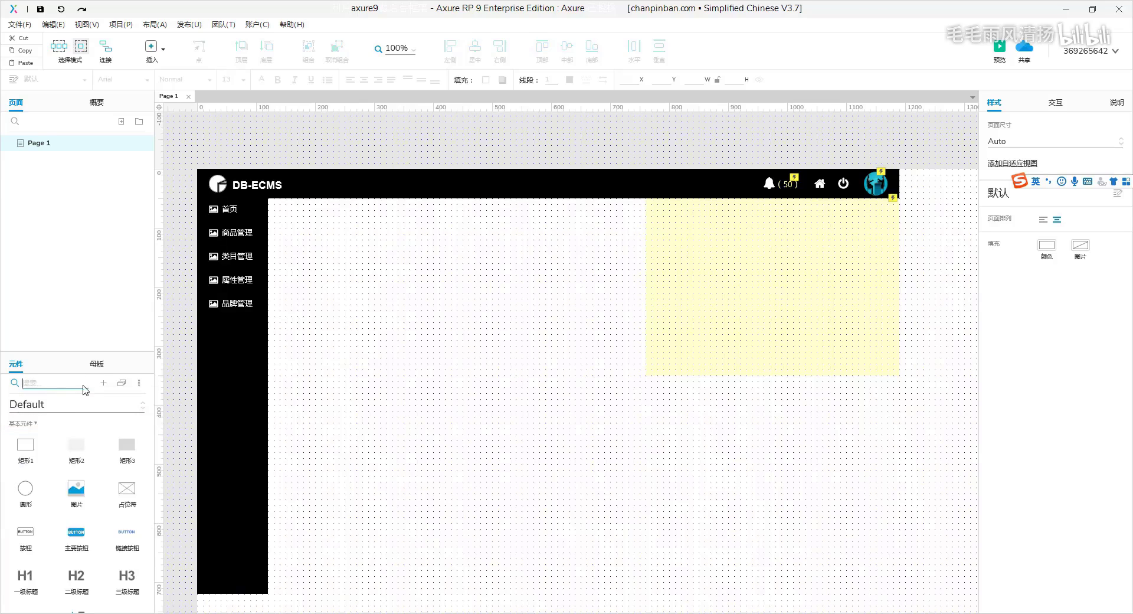
pyautogui.scroll(-4, 118, 490)
pyautogui.moveTo(127, 454); pyautogui.dragTo(356, 320)
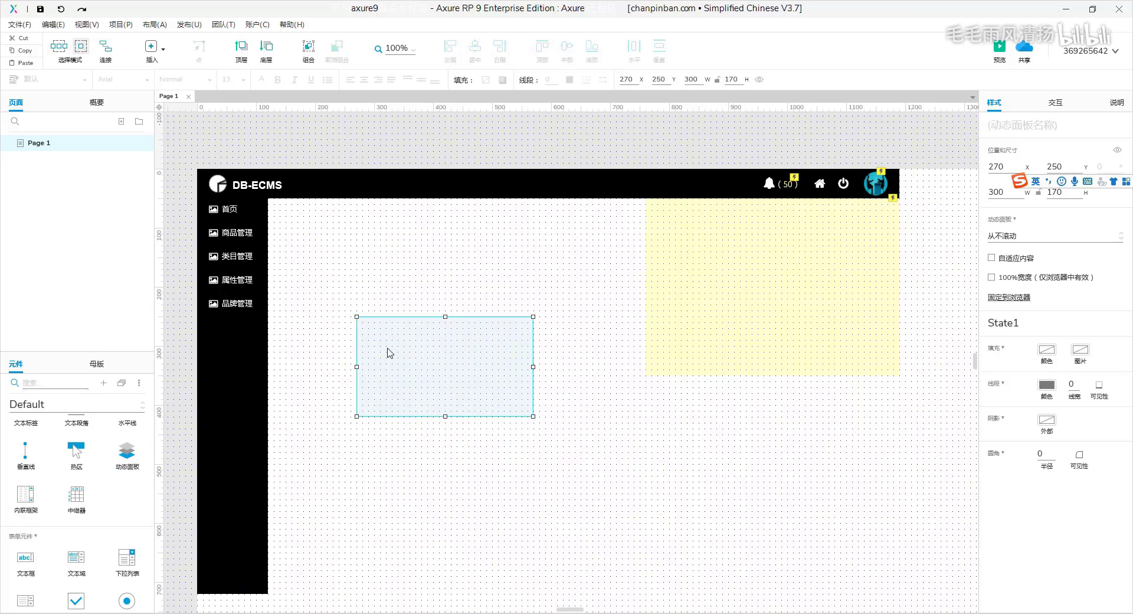
pyautogui.moveTo(390, 353); pyautogui.dragTo(307, 243)
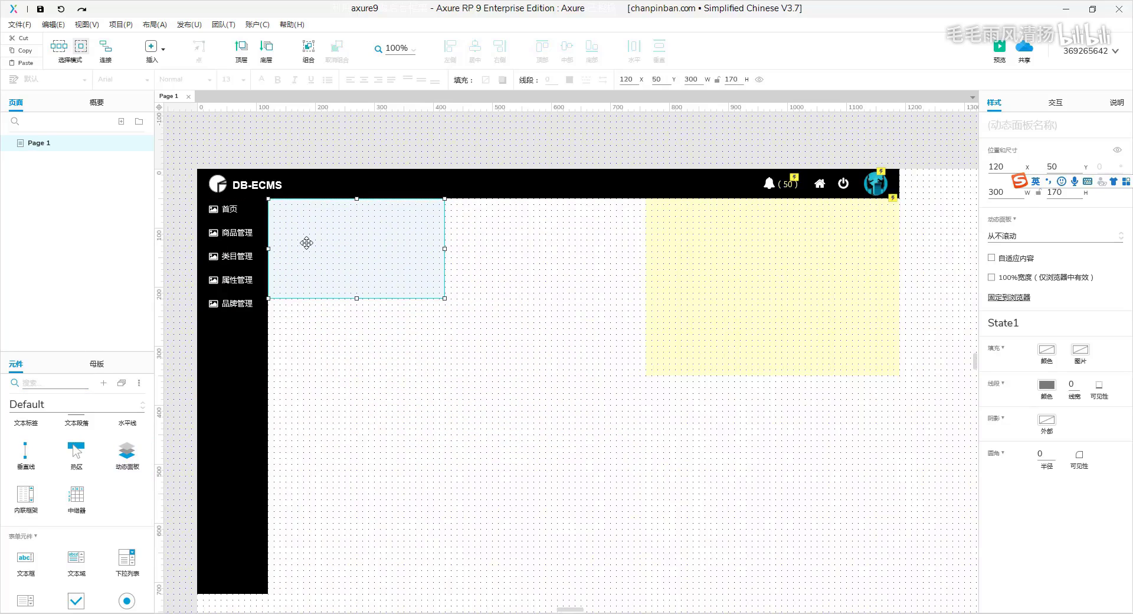
# Step: Set the dynamic panel's width to 140 and extend its height to 670, down to the sidebar's lower end
pyautogui.click(688, 78)
pyautogui.write('140')
pyautogui.press('Return')
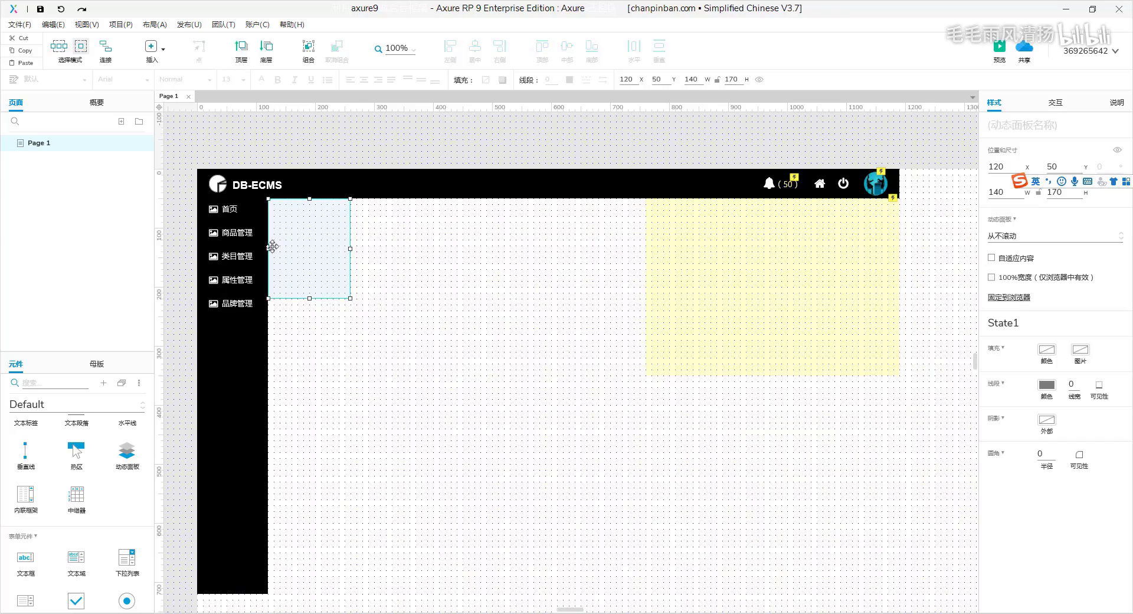
pyautogui.moveTo(309, 299); pyautogui.dragTo(329, 598)
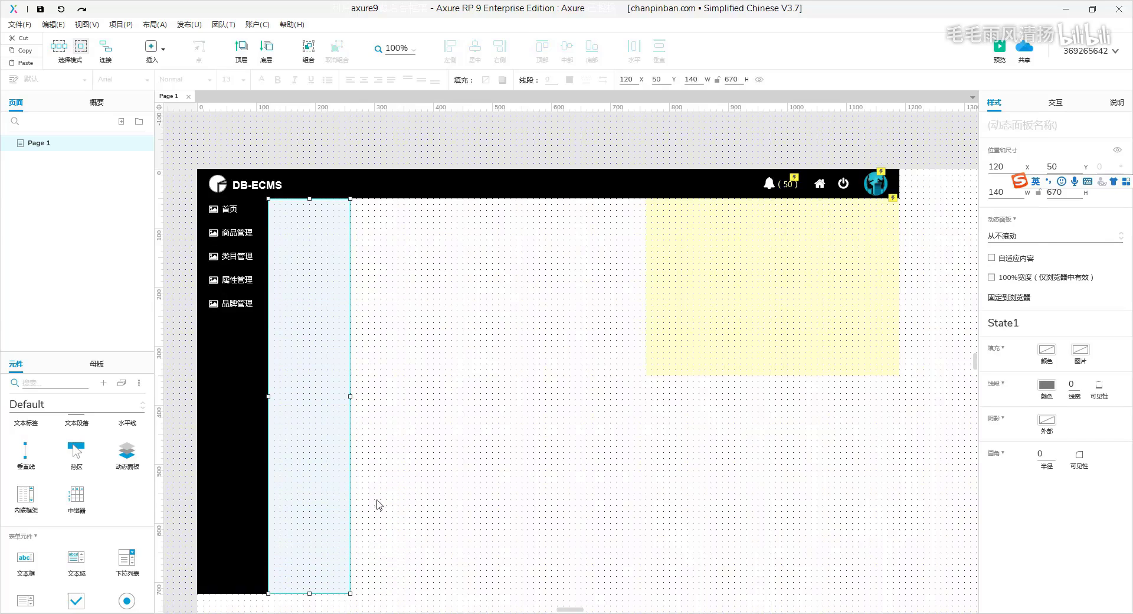
pyautogui.click(383, 477)
# Step: Open the dynamic panel for editing, rename its first state as 首页 and add four more states
pyautogui.doubleClick(323, 394)
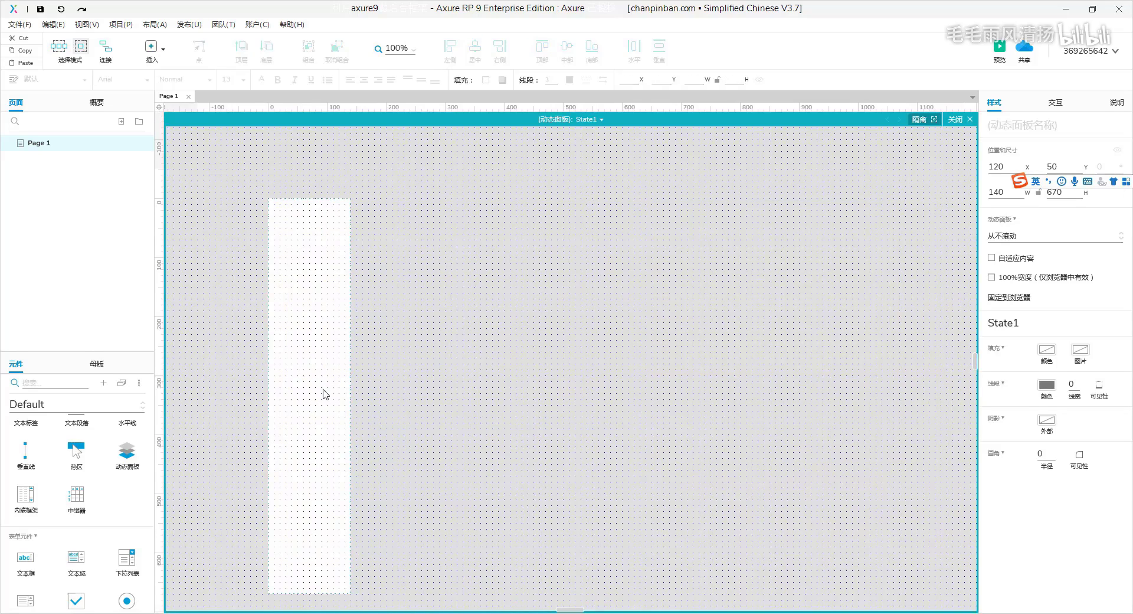
pyautogui.click(591, 123)
pyautogui.doubleClick(630, 135)
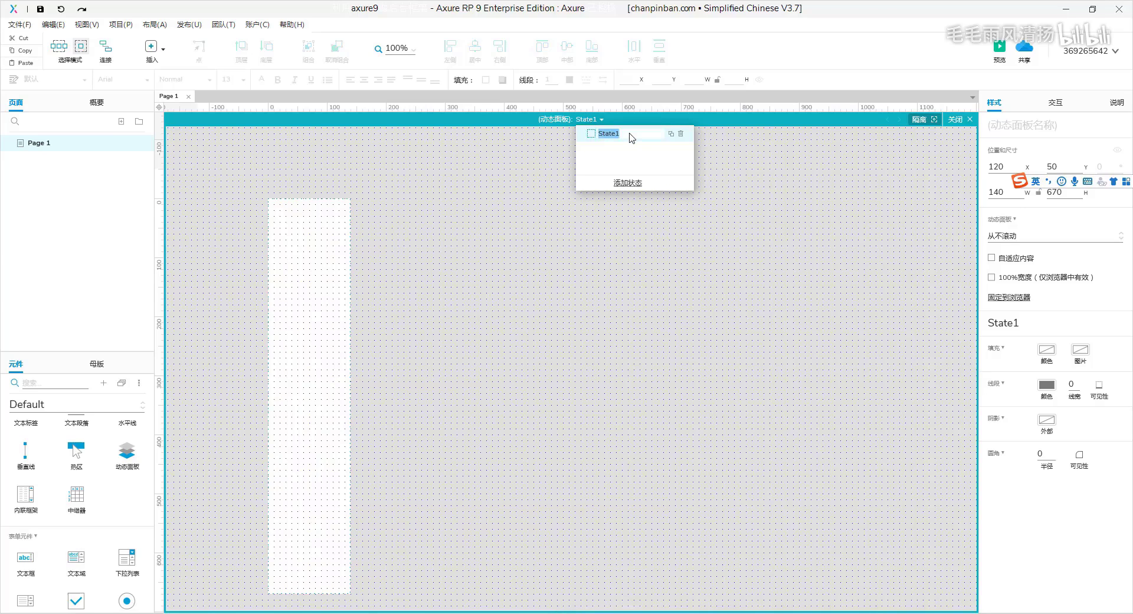
pyautogui.press('shift')
pyautogui.write('首页')
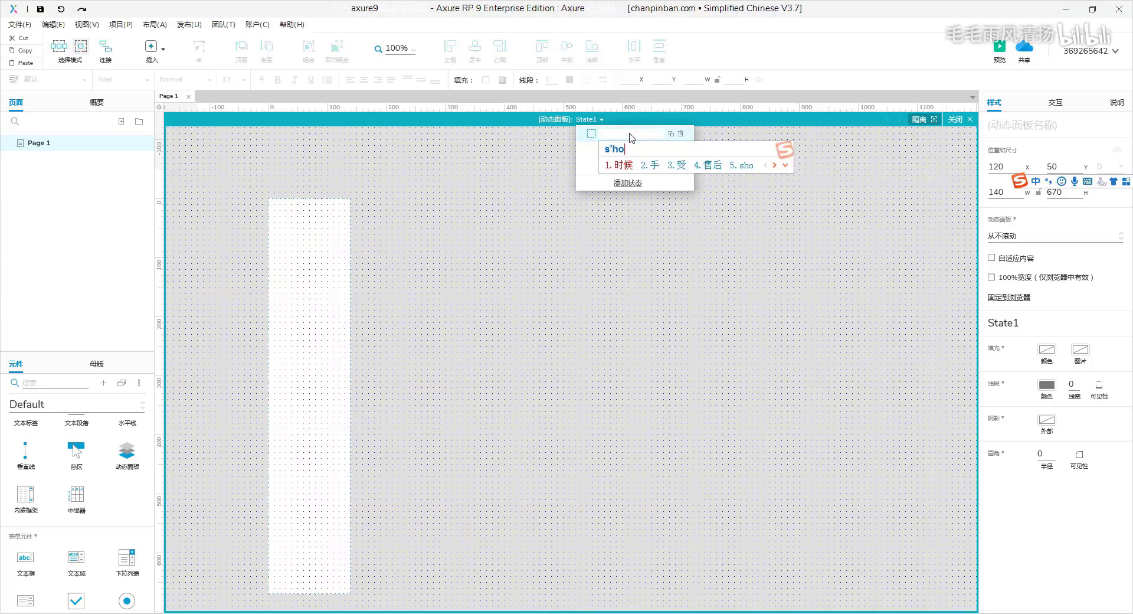
pyautogui.click(635, 184)
pyautogui.click(635, 184)
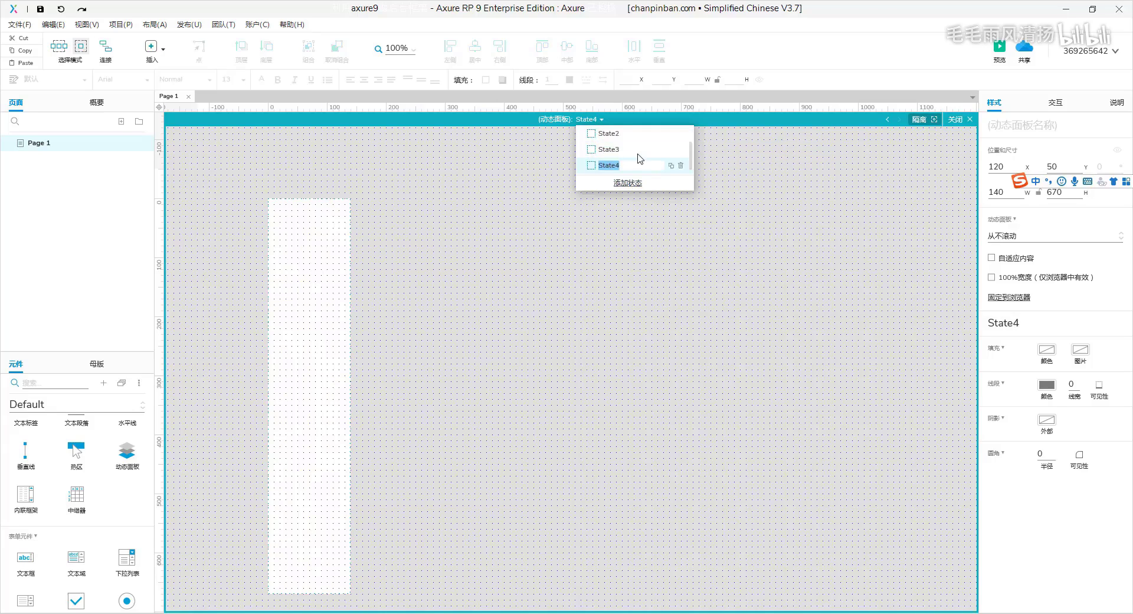
# Step: Rename the panel's second state as 商品管理
pyautogui.scroll(1, 640, 158)
pyautogui.click(627, 151)
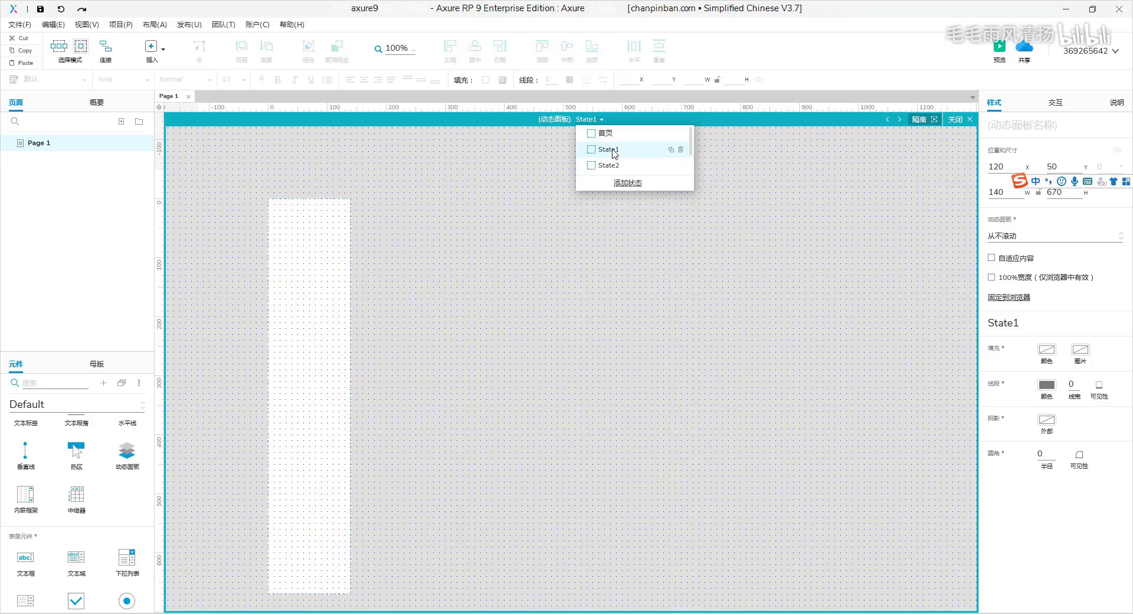
pyautogui.doubleClick(613, 152)
pyautogui.write('shangpin')
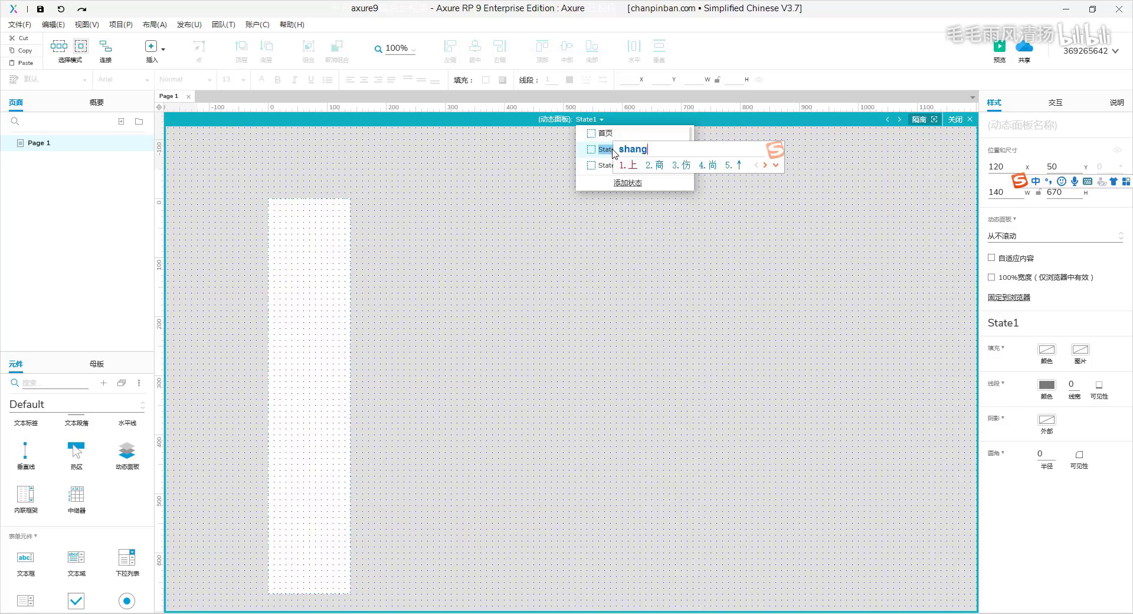
pyautogui.press('space')
pyautogui.write('guanli')
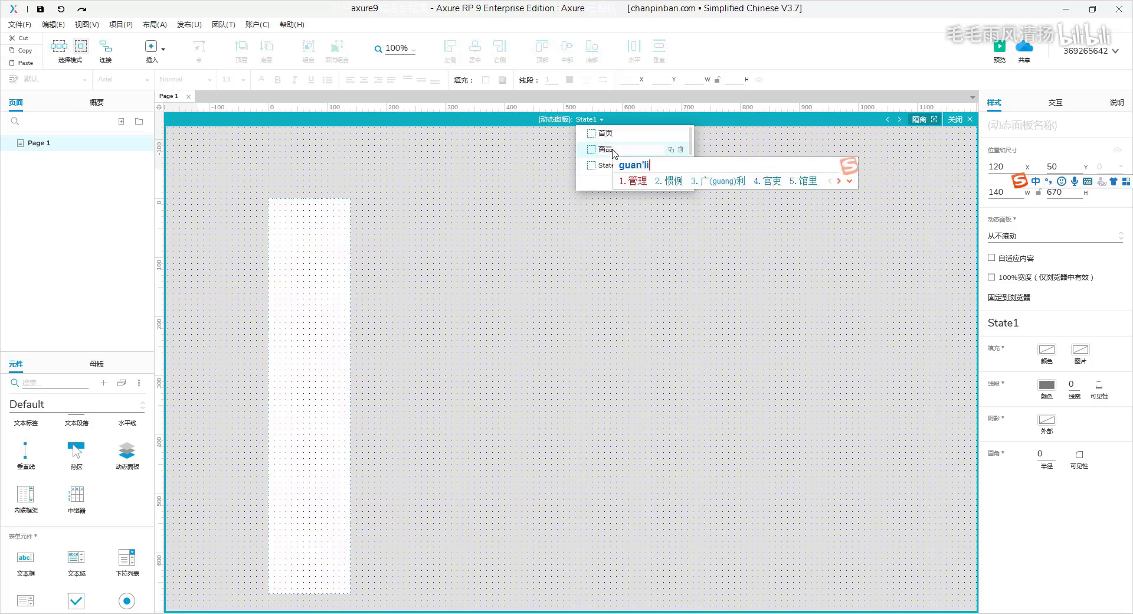
pyautogui.press('space')
# Step: Rename the panel's third state as 类目管理
pyautogui.click(631, 167)
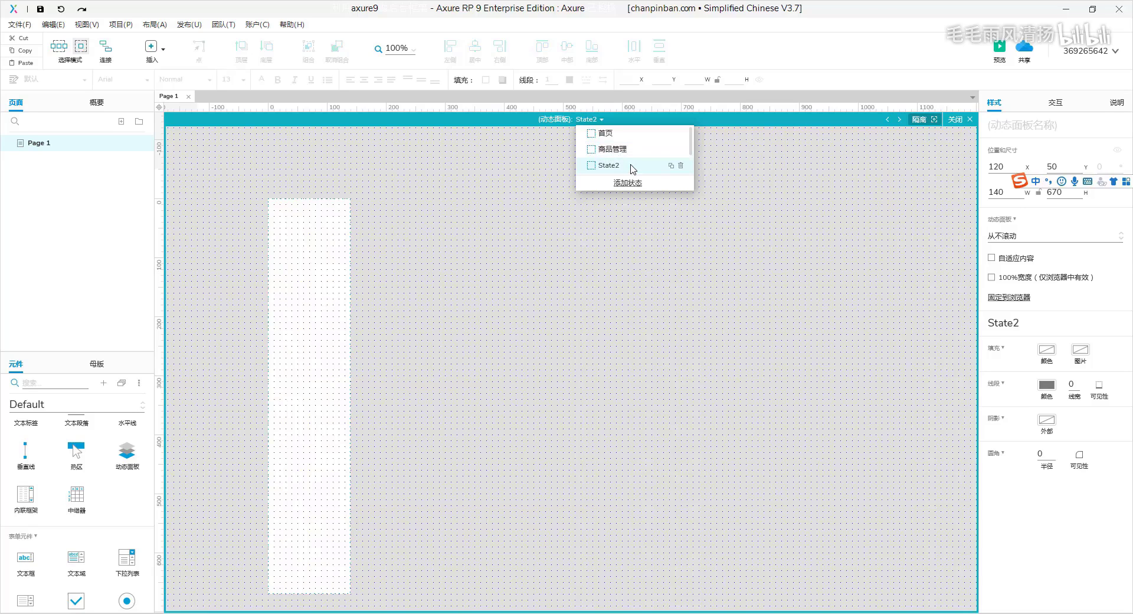
pyautogui.doubleClick(631, 167)
pyautogui.write('leimu')
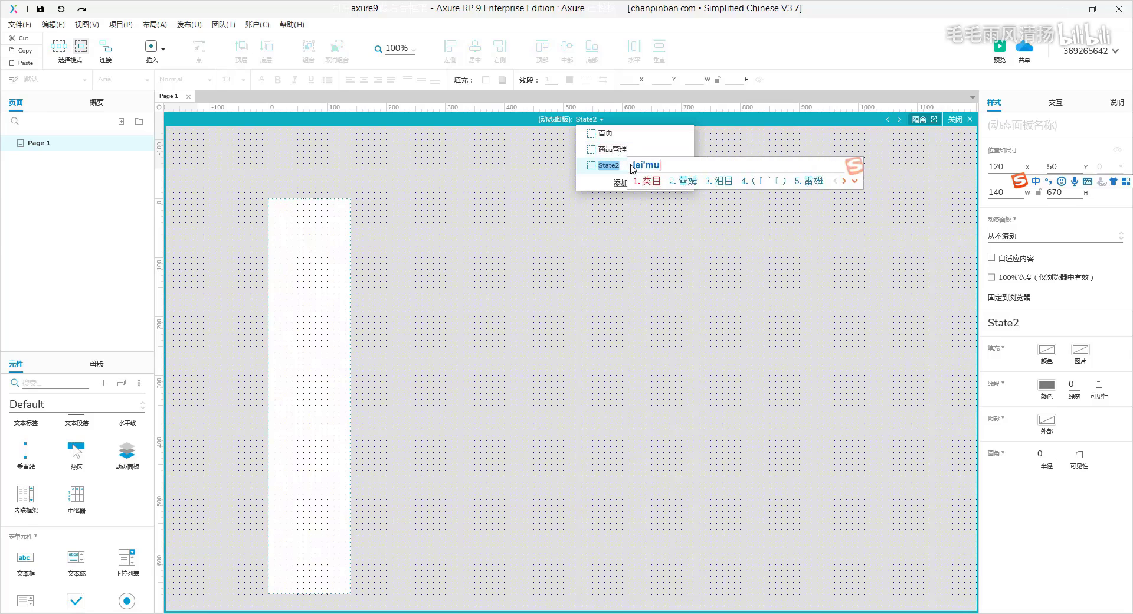
pyautogui.press('space')
pyautogui.write('guanli')
pyautogui.press('space')
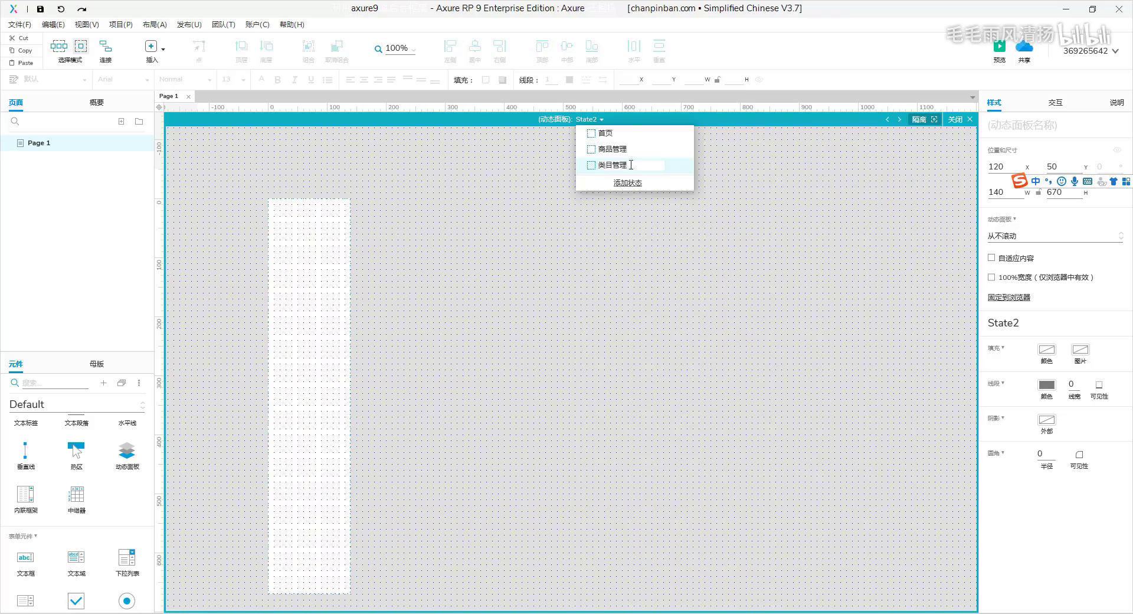
# Step: Rename the panel's fourth state as 属性管理
pyautogui.scroll(-1, 630, 153)
pyautogui.doubleClick(623, 151)
pyautogui.write('shuxin')
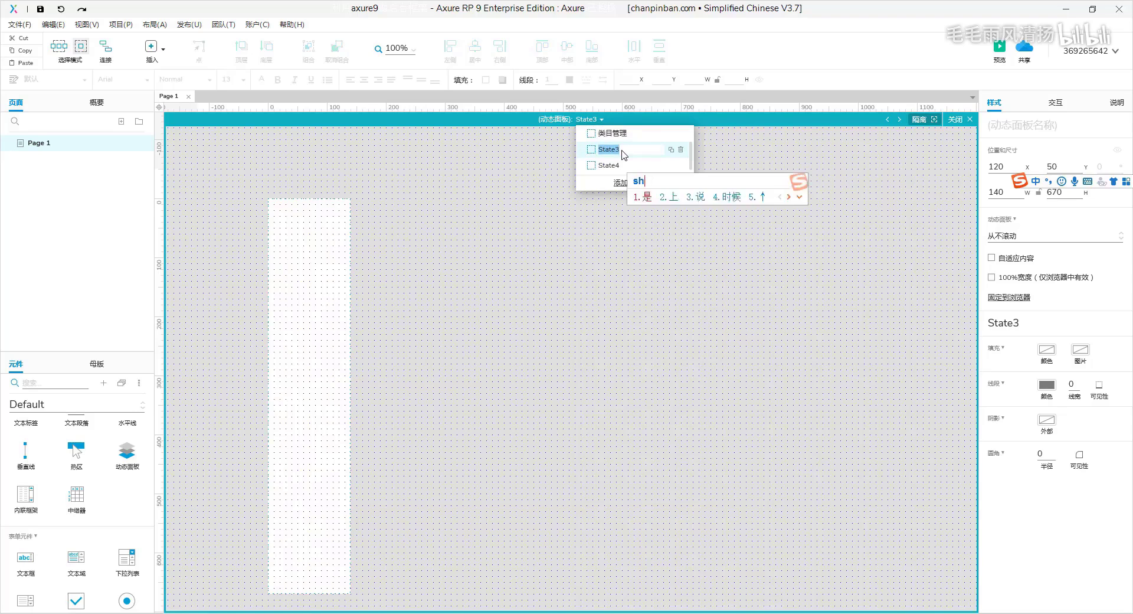
pyautogui.write('g')
pyautogui.press('space')
pyautogui.write('guanli')
pyautogui.press('space')
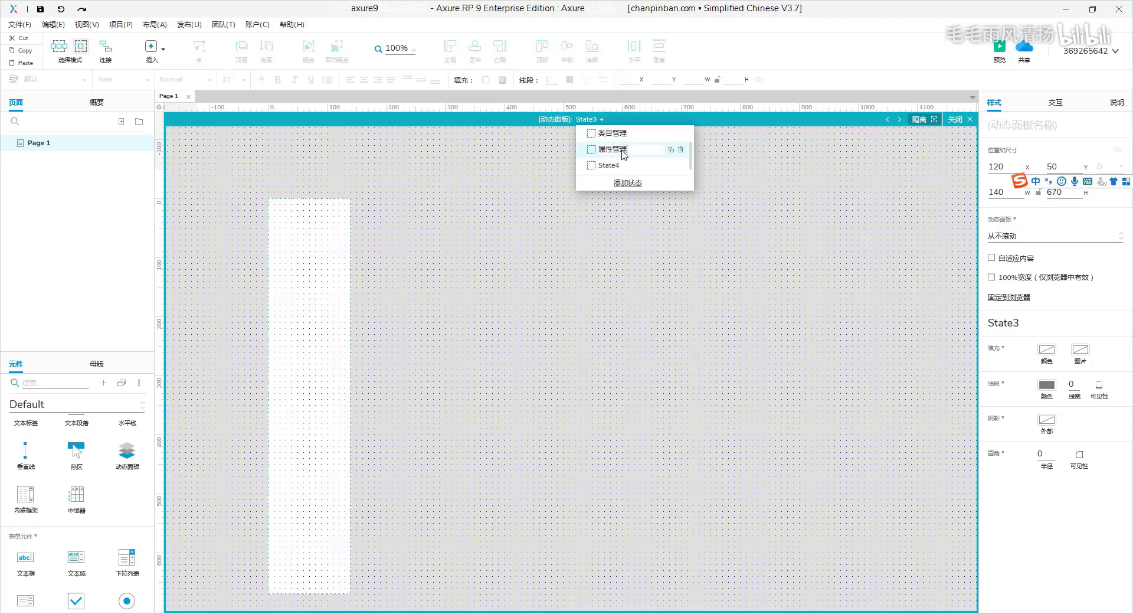
# Step: Rename the panel's fifth state as 品牌管理
pyautogui.click(618, 166)
pyautogui.doubleClick(617, 165)
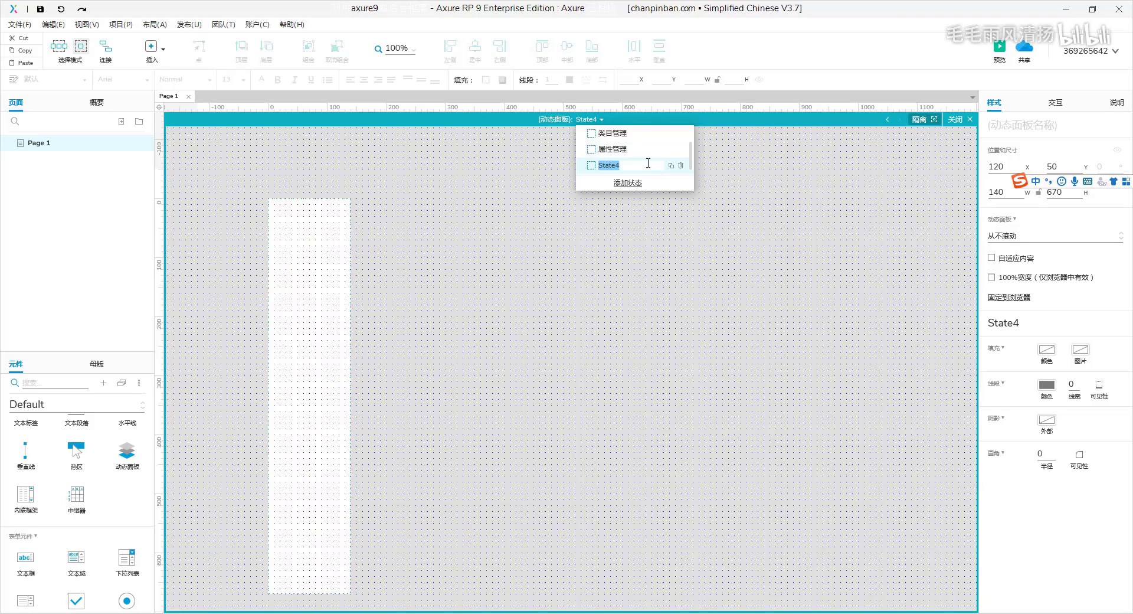
pyautogui.write('pinpai')
pyautogui.press('space')
pyautogui.write('guanli')
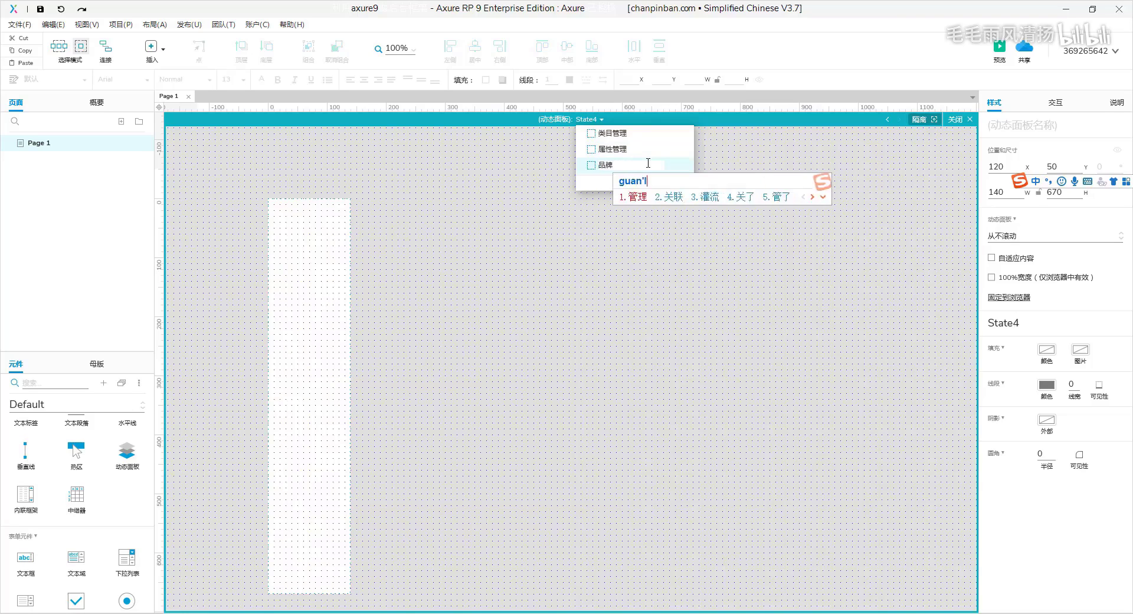
pyautogui.press('space')
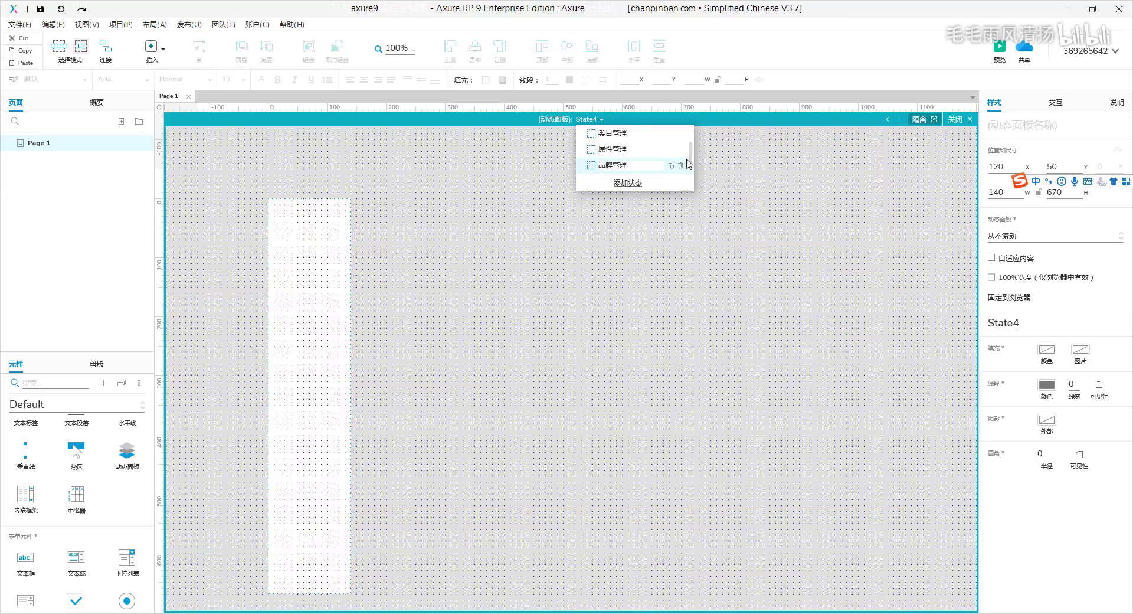
# Step: Switch the dynamic panel's editing view to the 首页 state
pyautogui.click(624, 155)
pyautogui.scroll(2, 624, 155)
pyautogui.scroll(2, 625, 155)
pyautogui.click(590, 119)
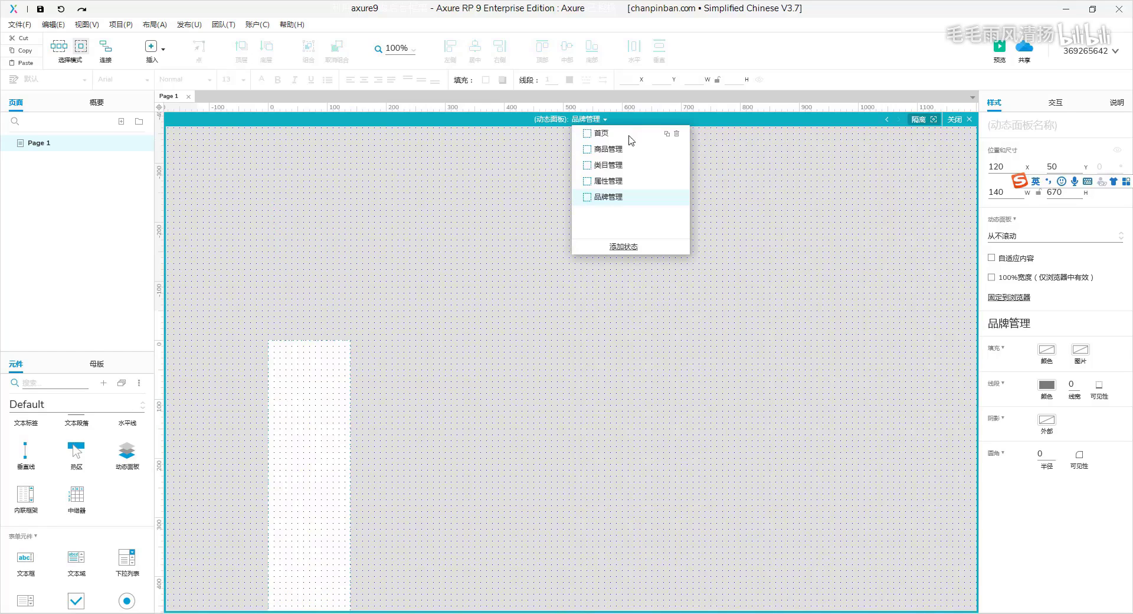
pyautogui.click(608, 135)
pyautogui.scroll(-4, 703, 268)
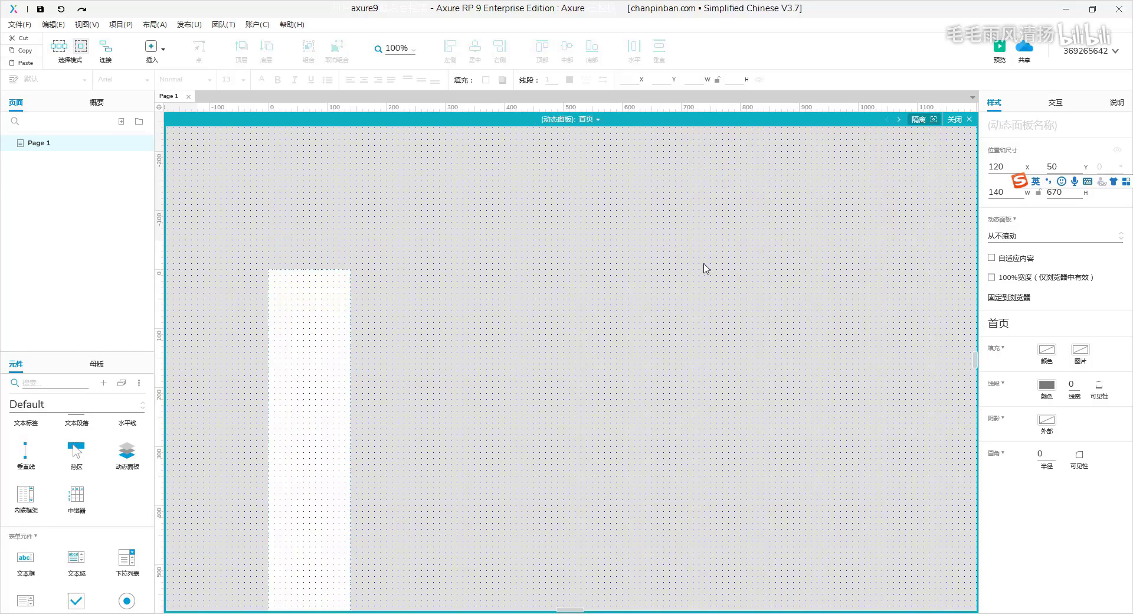
pyautogui.scroll(3, 128, 407)
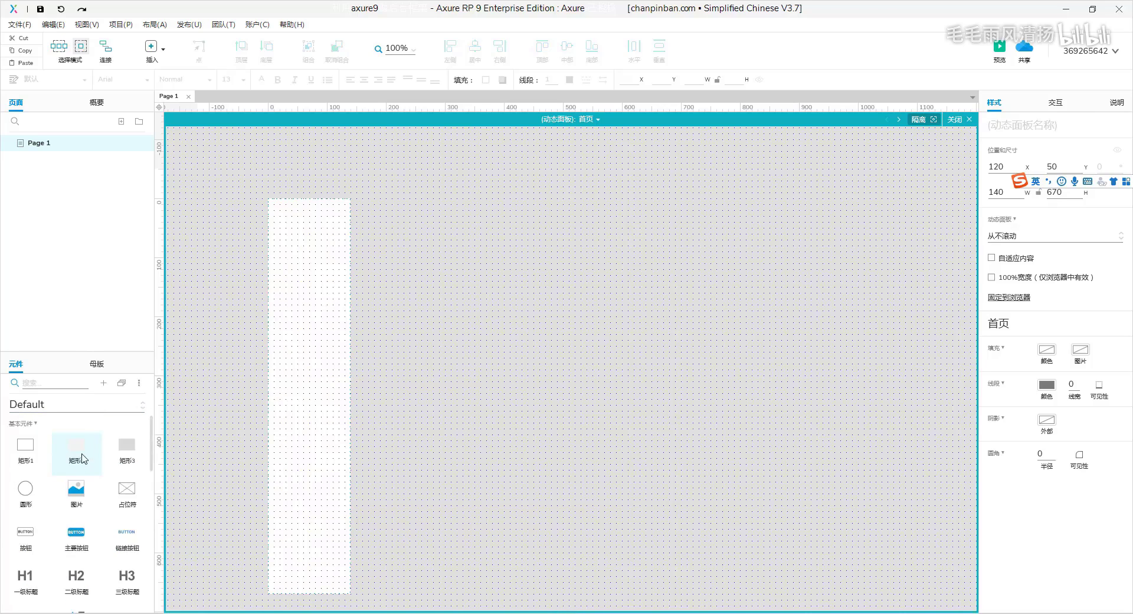
# Step: Place a light grey Box 2 rectangle at the top of the 首页 state, sized 140 wide by 50 high
pyautogui.moveTo(78, 451); pyautogui.dragTo(299, 229)
pyautogui.moveTo(444, 249); pyautogui.dragTo(352, 246)
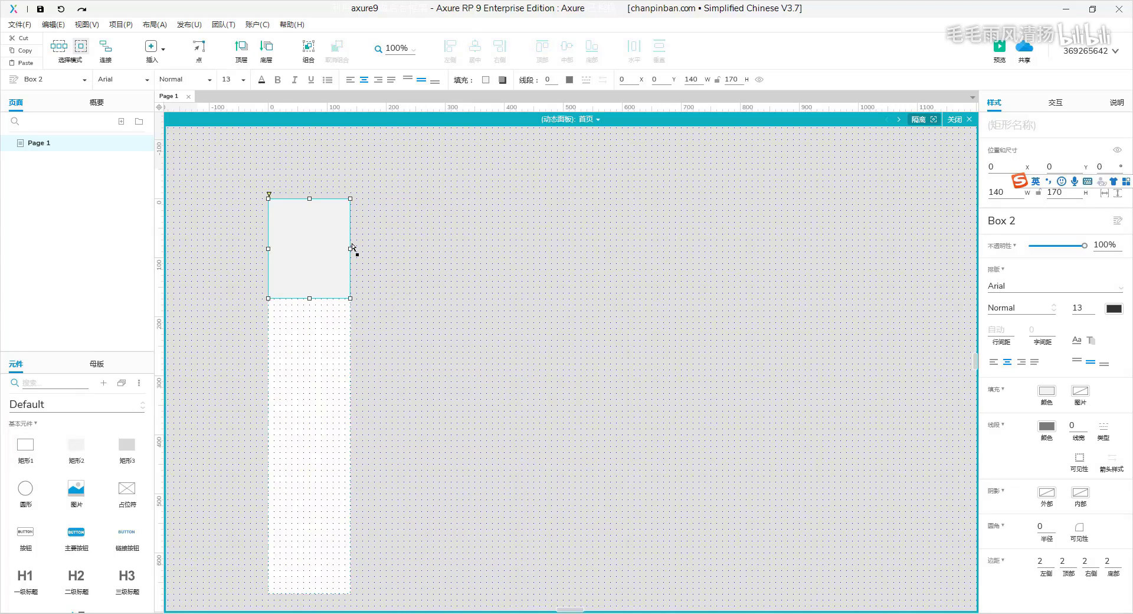
pyautogui.click(732, 79)
pyautogui.write('50')
pyautogui.click(578, 226)
# Step: Enter 首页 as the text of the header rectangle
pyautogui.click(319, 216)
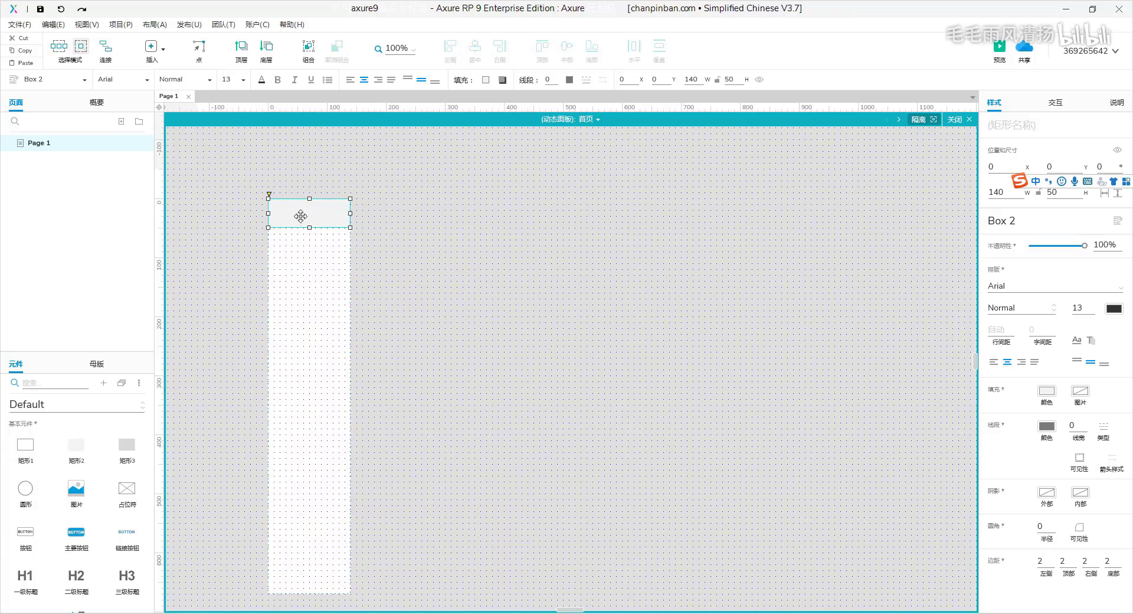
pyautogui.doubleClick(334, 222)
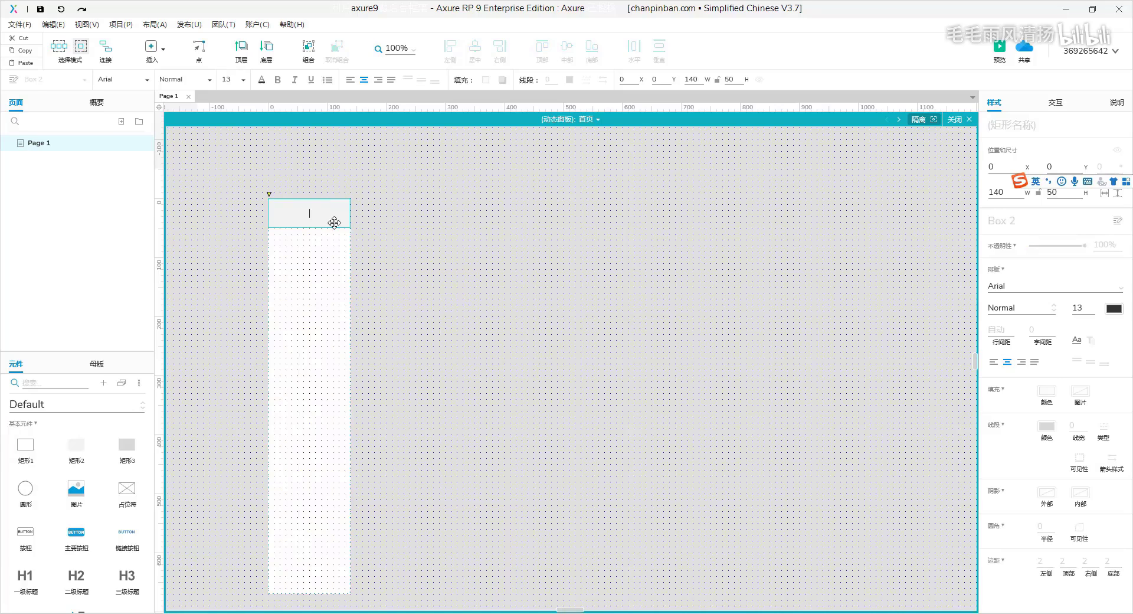
pyautogui.write('shouye')
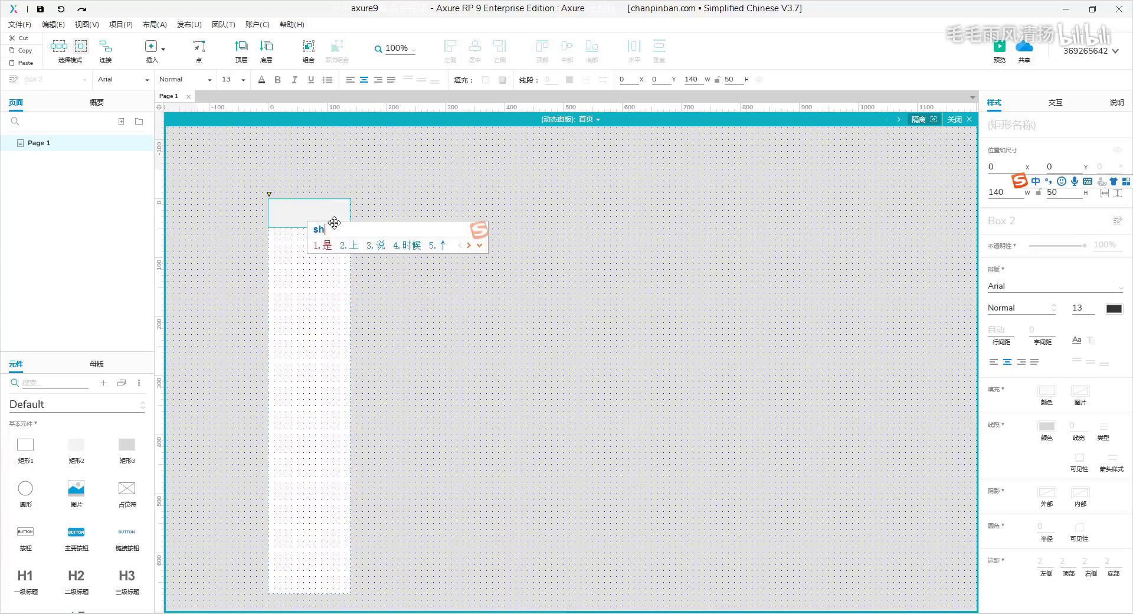
pyautogui.press('space')
pyautogui.click(374, 220)
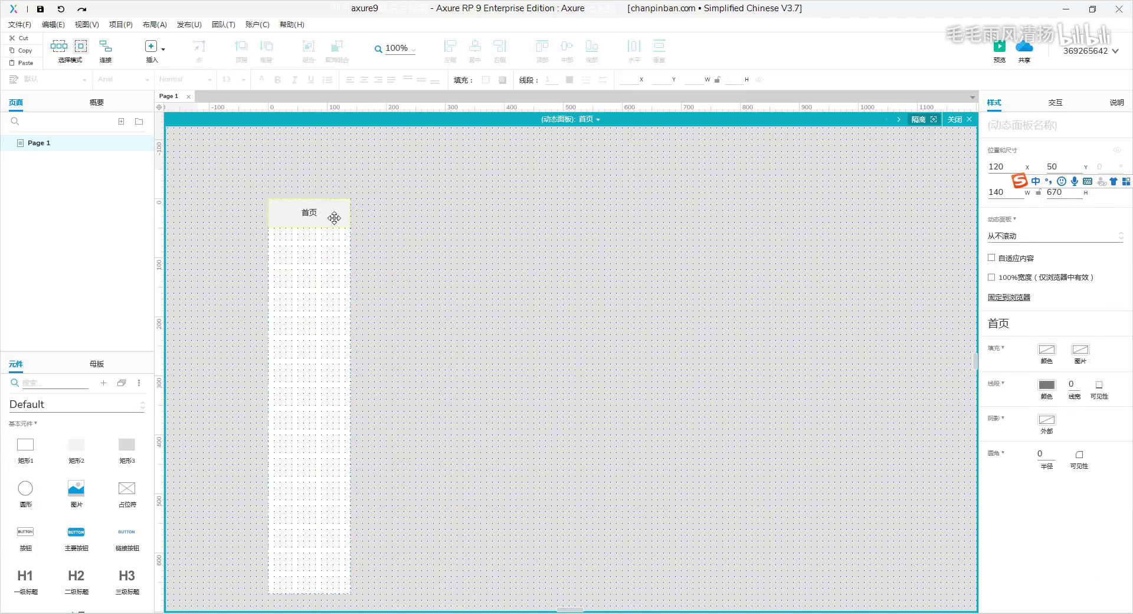
# Step: Left-align the 首页 header's text and set its left padding to 28
pyautogui.click(327, 216)
pyautogui.click(349, 81)
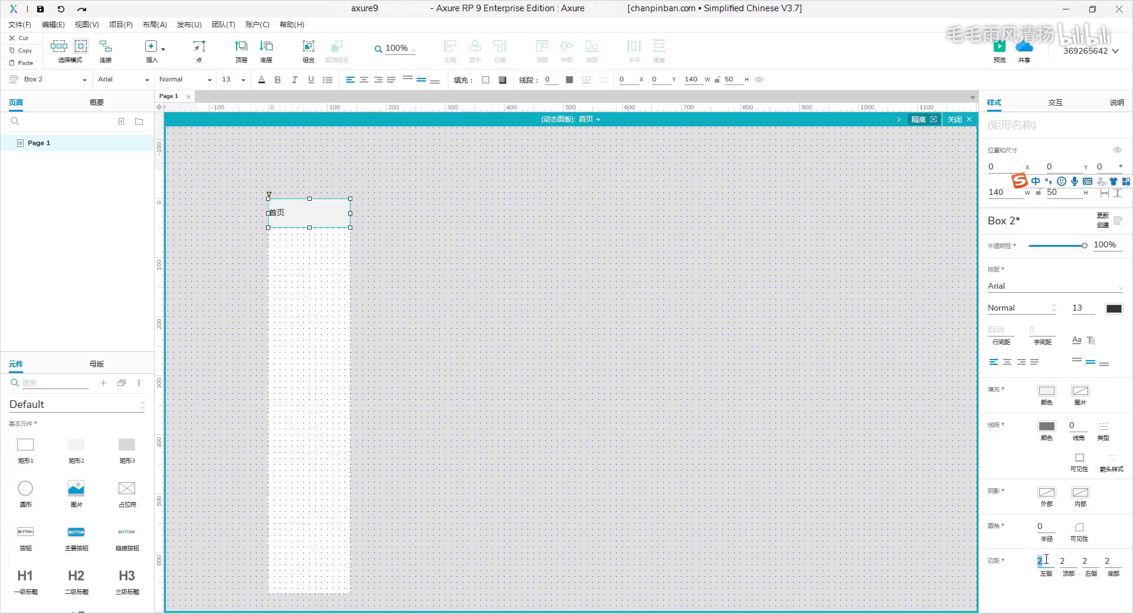
pyautogui.write('28')
pyautogui.click(384, 316)
# Step: Duplicate the 首页 header directly below itself and change the copy's text to 系统首页
pyautogui.click(319, 219)
pyautogui.moveTo(310, 214); pyautogui.dragTo(311, 240)
pyautogui.doubleClick(313, 238)
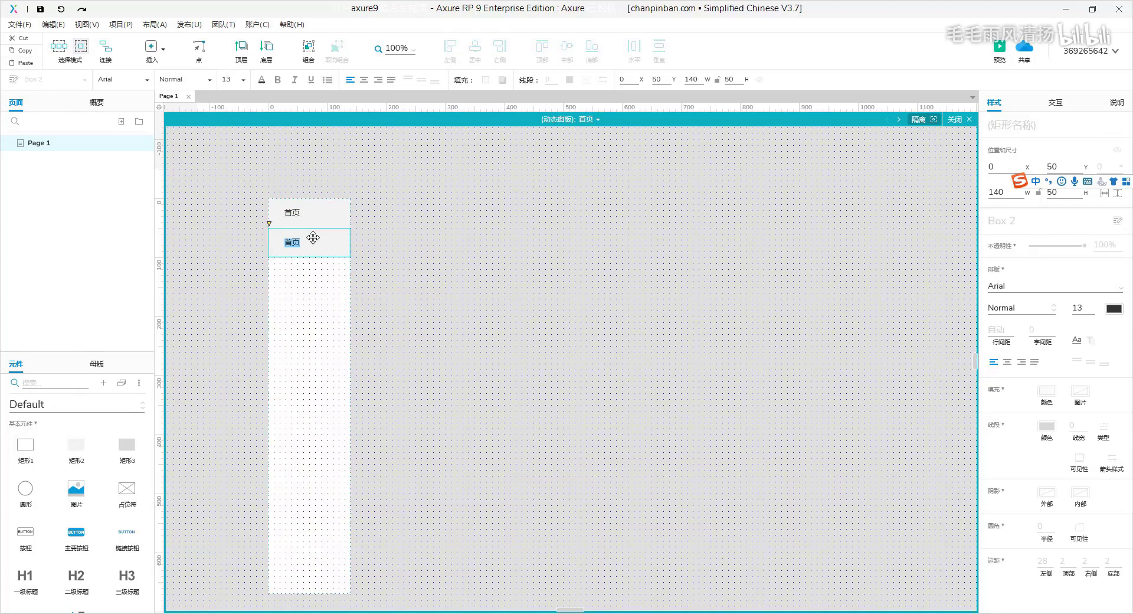
pyautogui.write('系统')
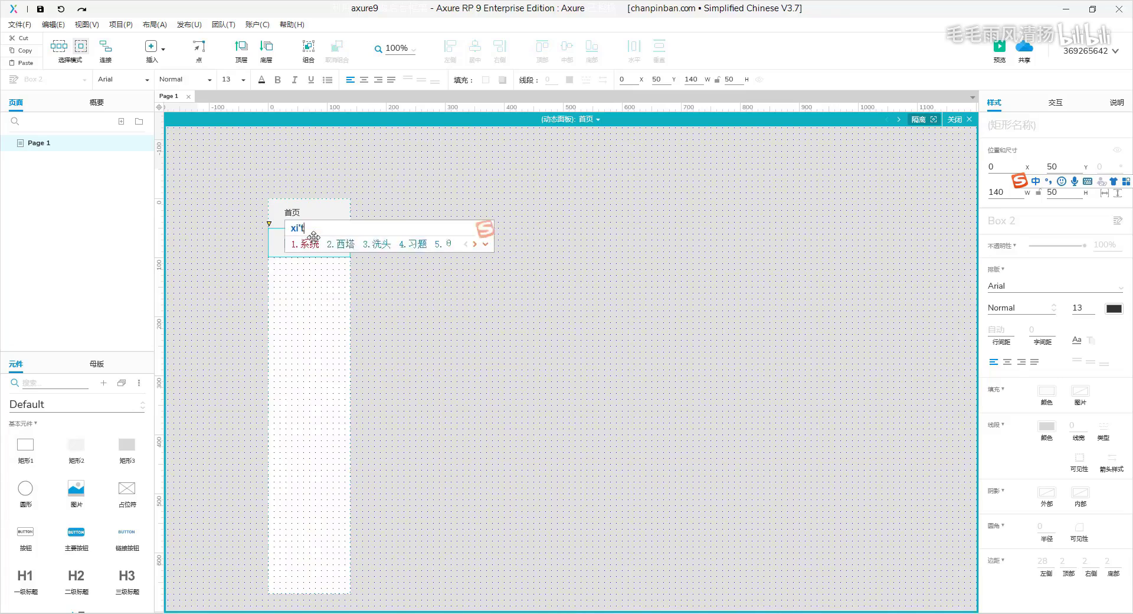
pyautogui.write('shouye')
pyautogui.press('space')
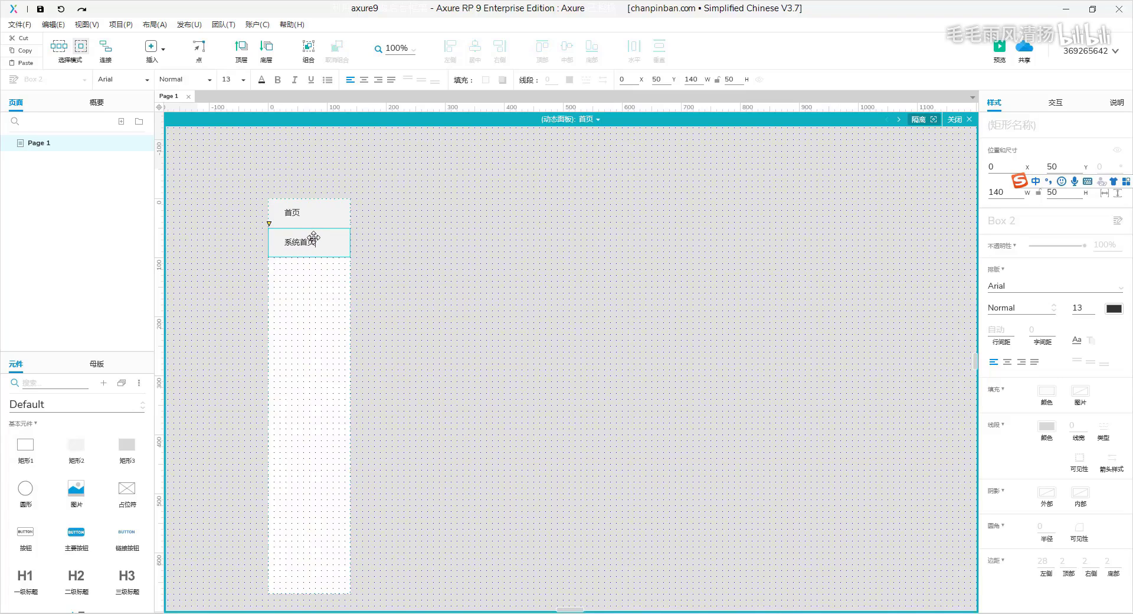
# Step: Format the 系统首页 item as a bulleted entry with left padding 0 and height 40
pyautogui.click(327, 81)
pyautogui.click(423, 300)
pyautogui.click(334, 246)
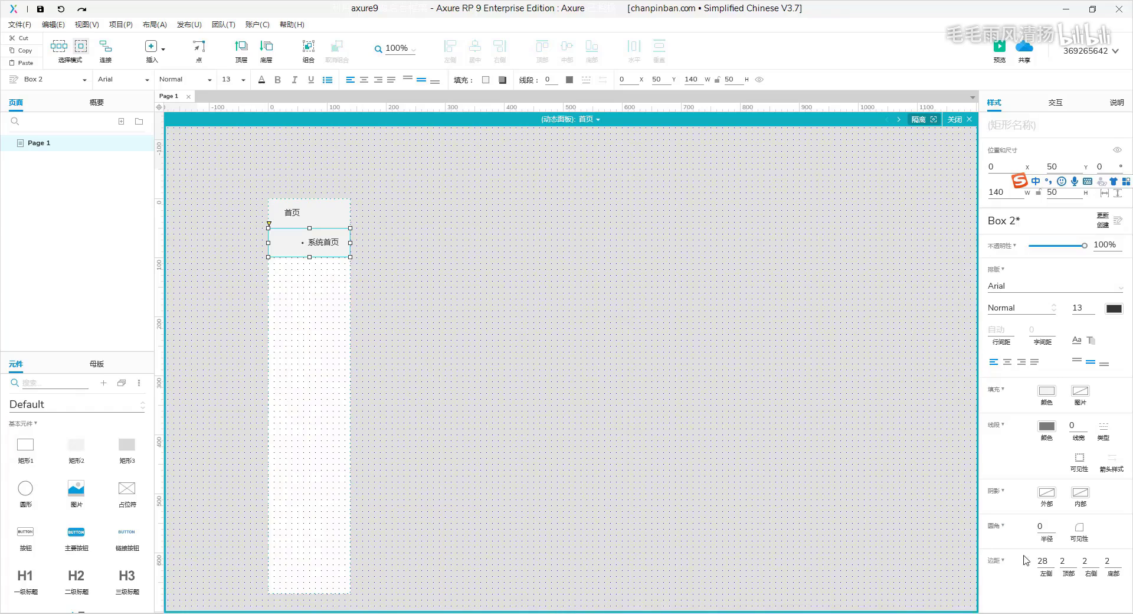
pyautogui.click(1045, 561)
pyautogui.write('0')
pyautogui.press('Return')
pyautogui.click(498, 391)
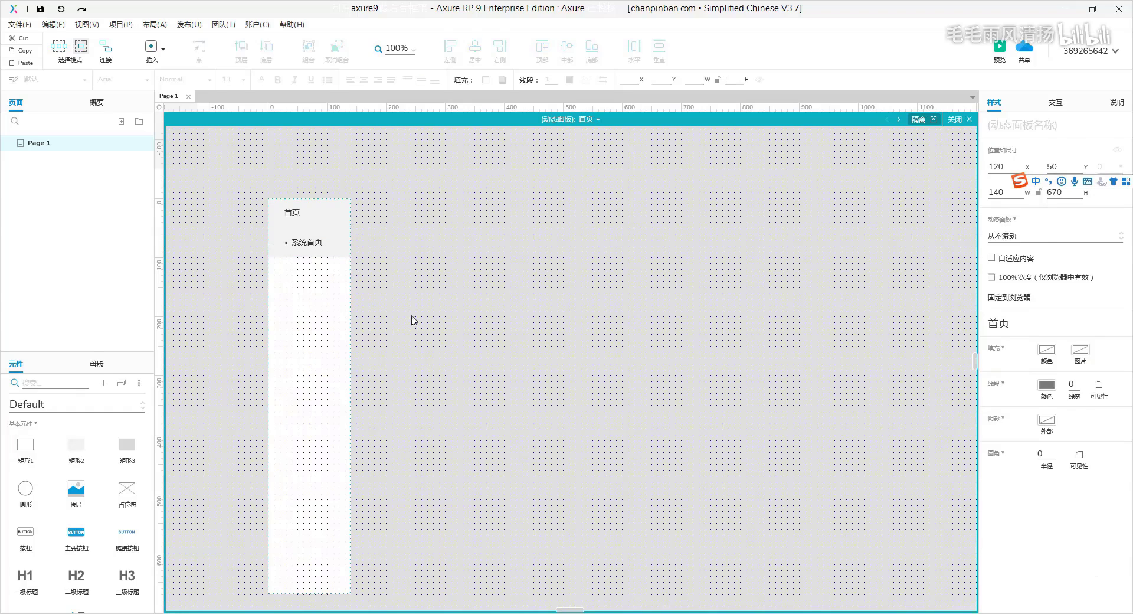
pyautogui.click(338, 247)
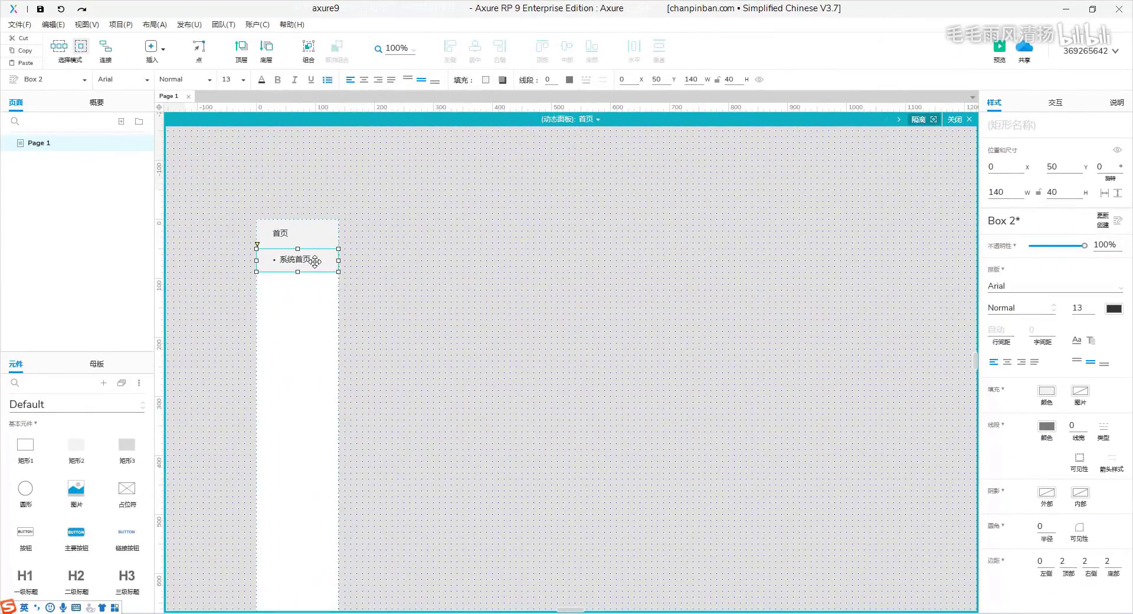
# Step: Leave the state editing view and fill the dynamic panel's 首页 state with grey #D7D7D7
pyautogui.click(953, 119)
pyautogui.click(289, 328)
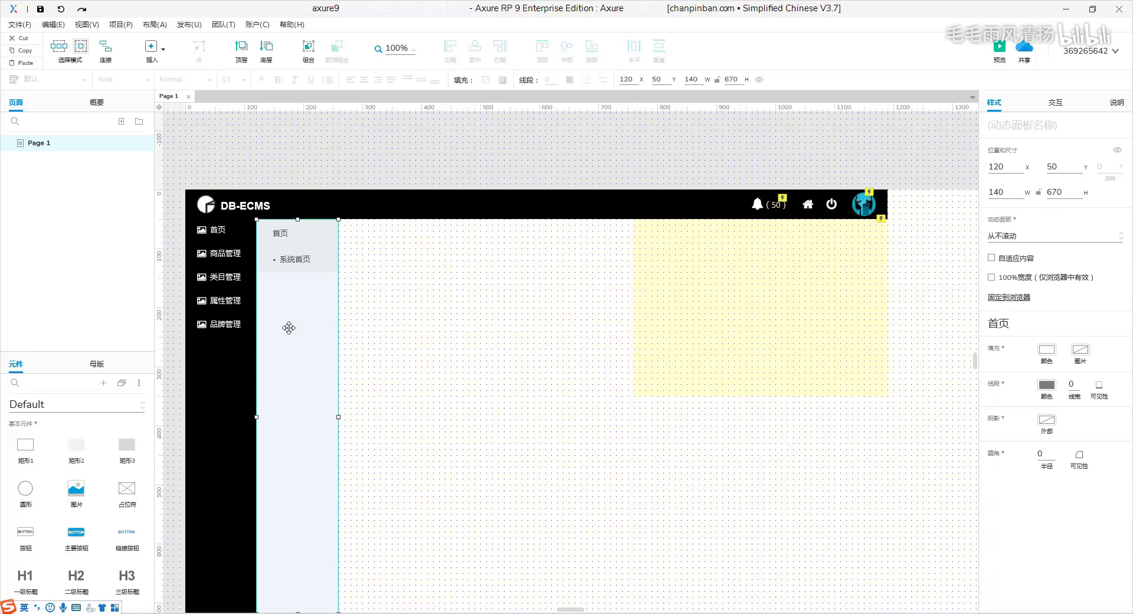
pyautogui.click(1047, 351)
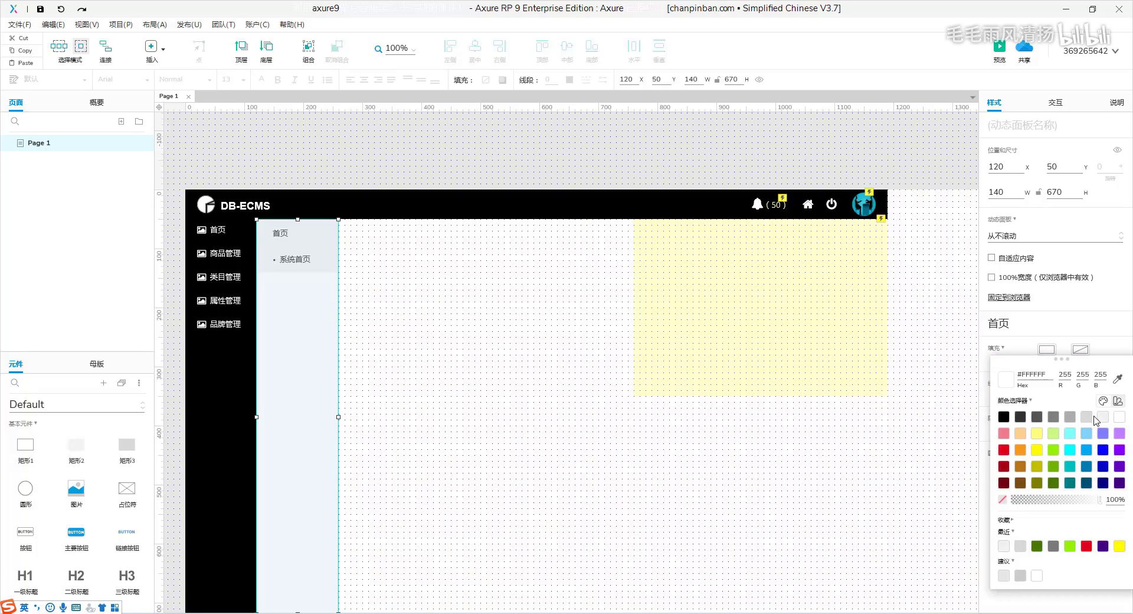
pyautogui.click(1090, 419)
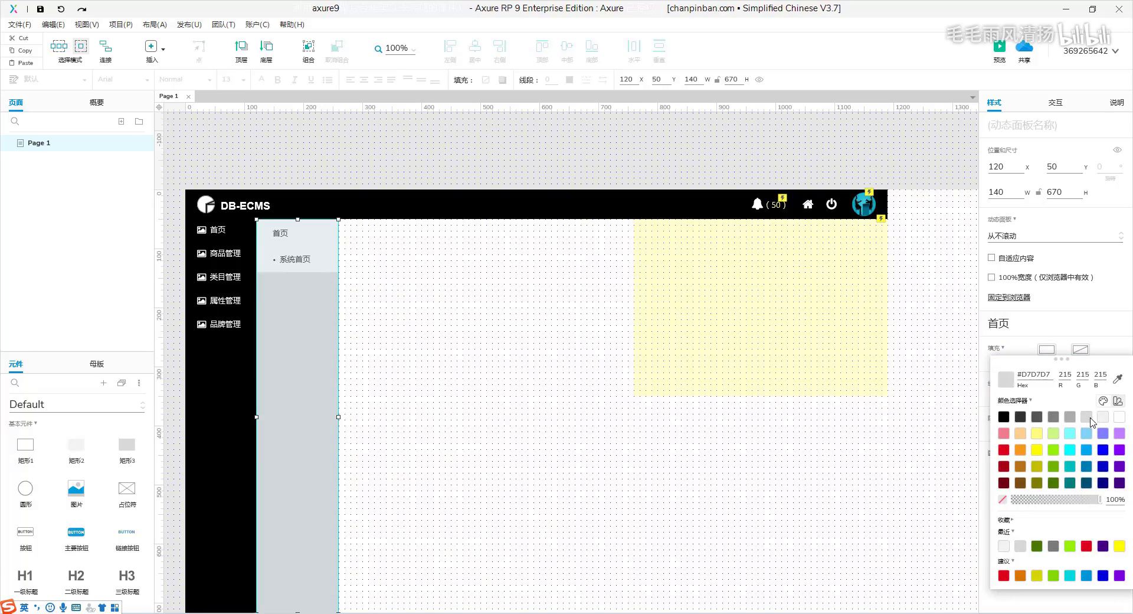
pyautogui.click(482, 416)
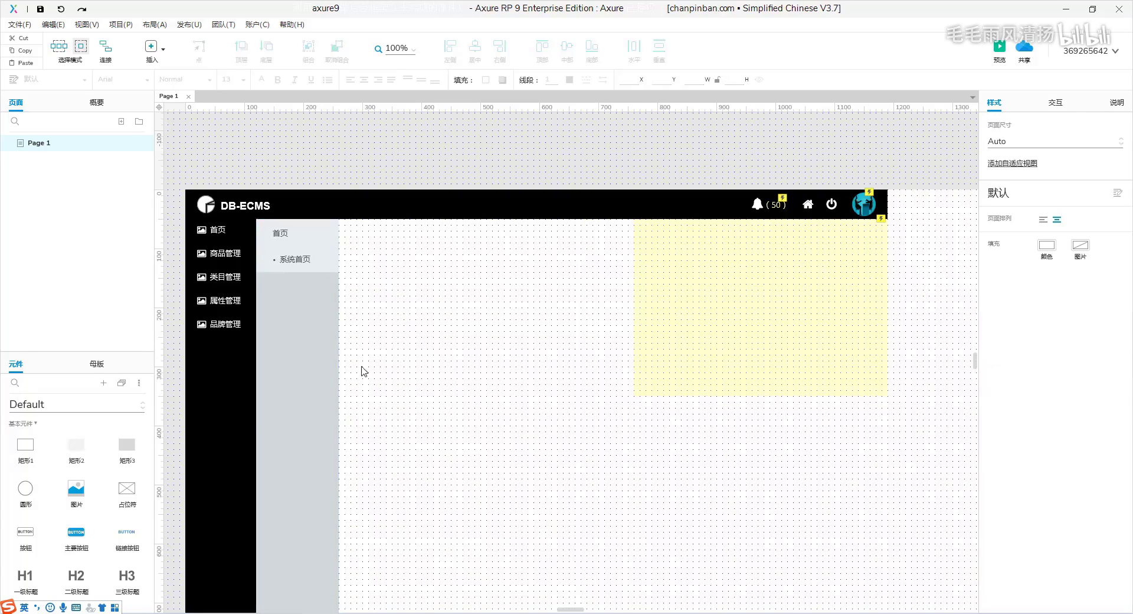
# Step: Reopen the 首页 state and change the 系统首页 item's fill to the same grey as the panel
pyautogui.doubleClick(319, 347)
pyautogui.click(313, 258)
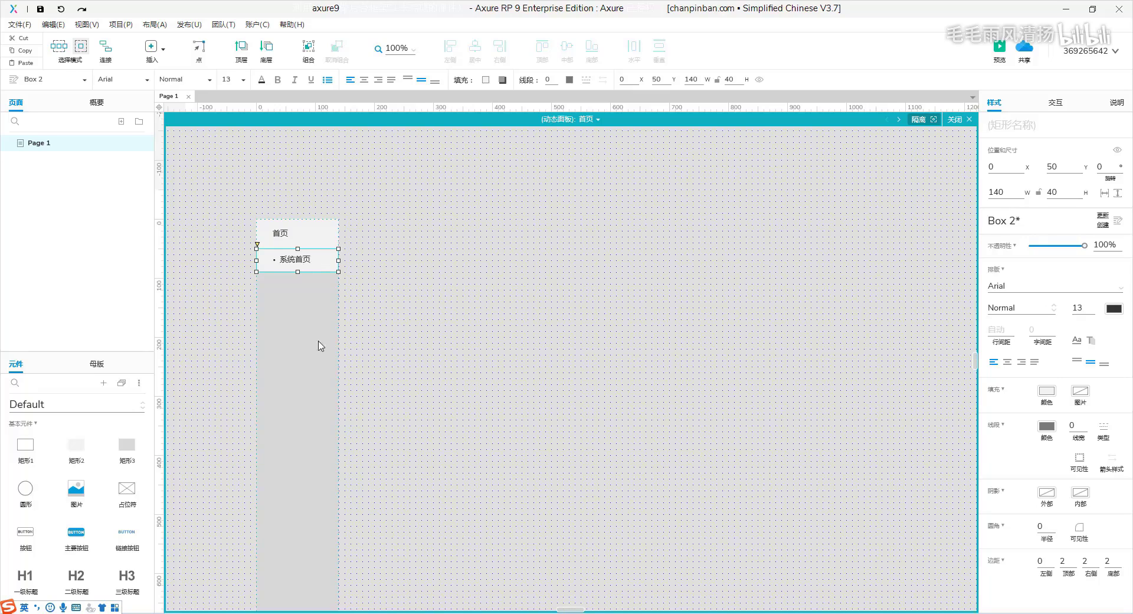
pyautogui.click(1048, 393)
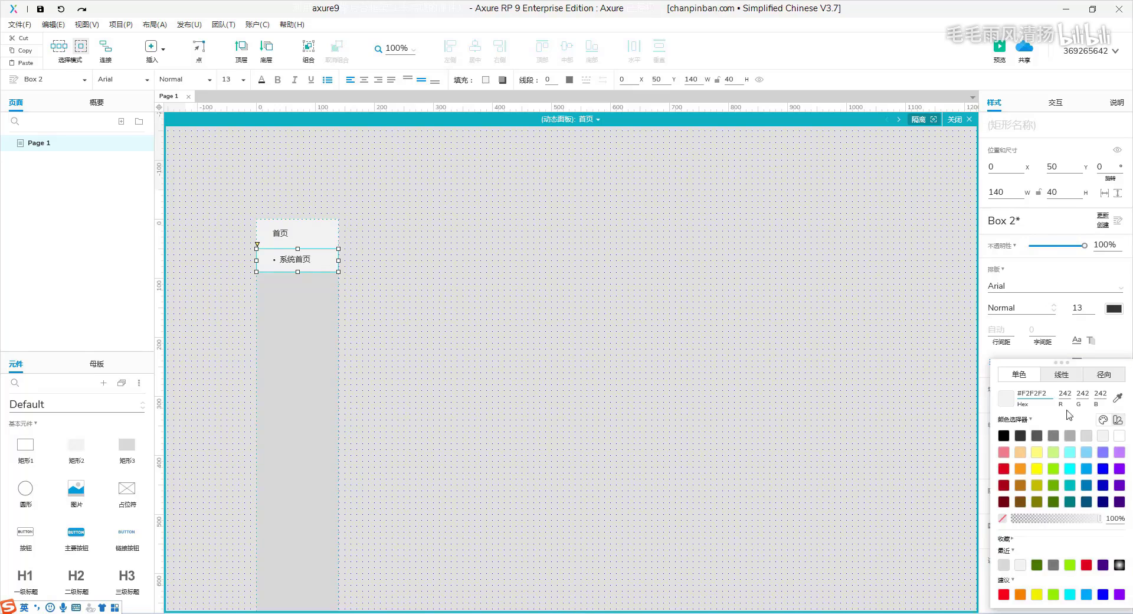
pyautogui.click(702, 344)
# Step: Add a 单击时 interaction to the 系统首页 item that sets the current widget's selected state to 真
pyautogui.click(317, 264)
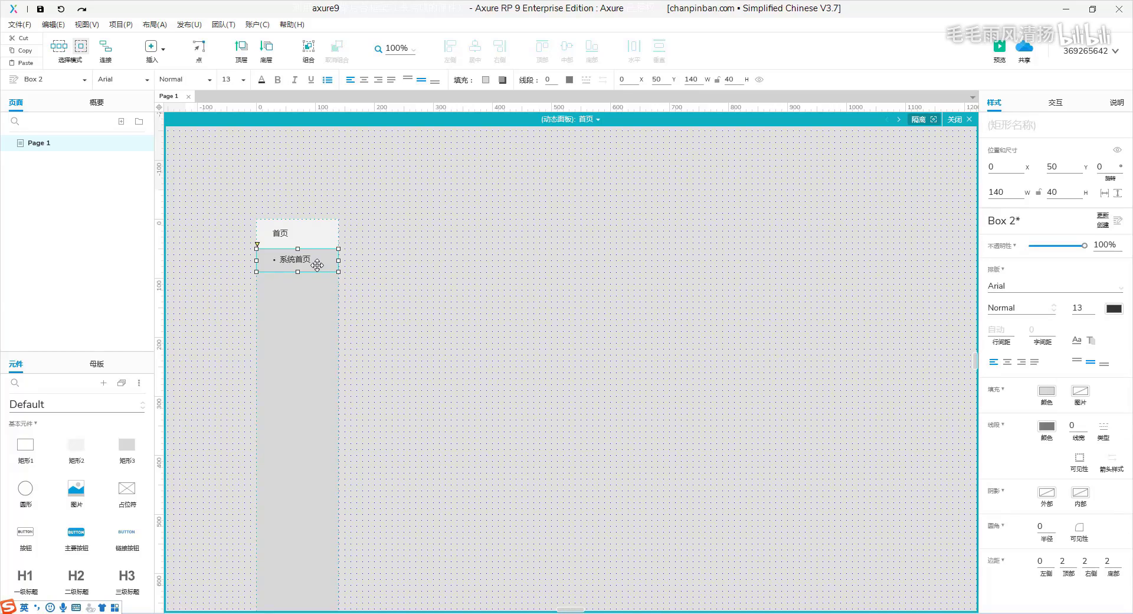
pyautogui.click(1053, 106)
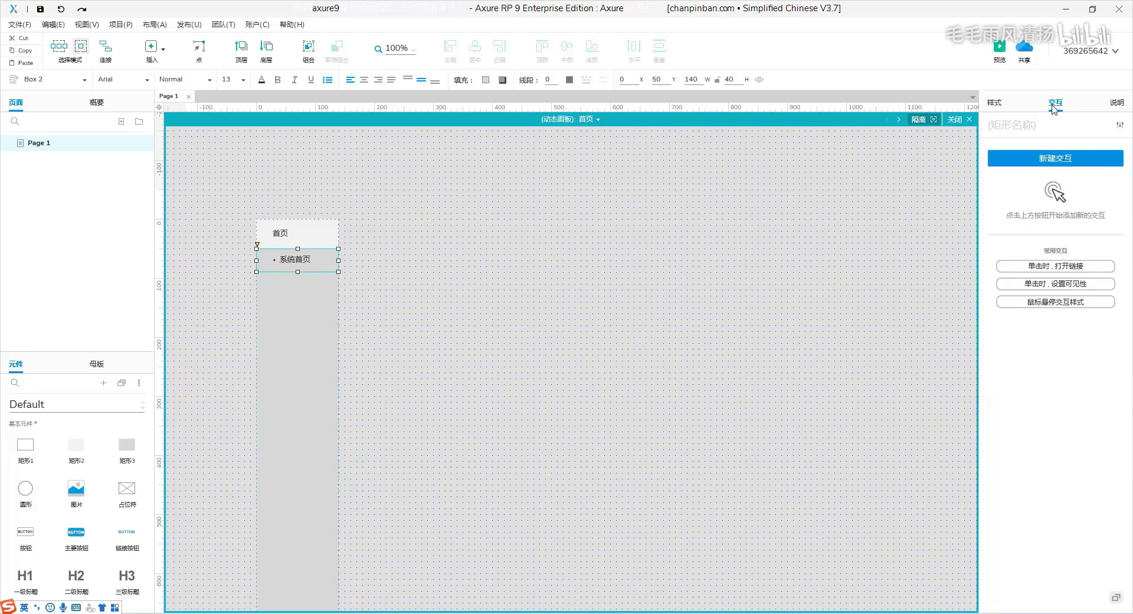
pyautogui.click(1059, 158)
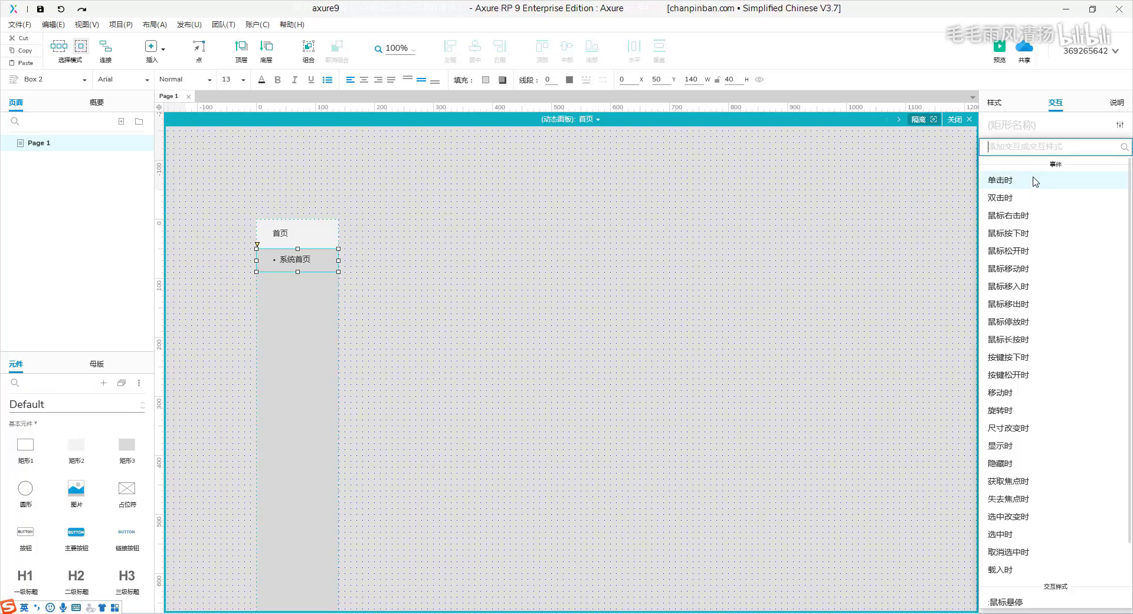
pyautogui.click(1040, 177)
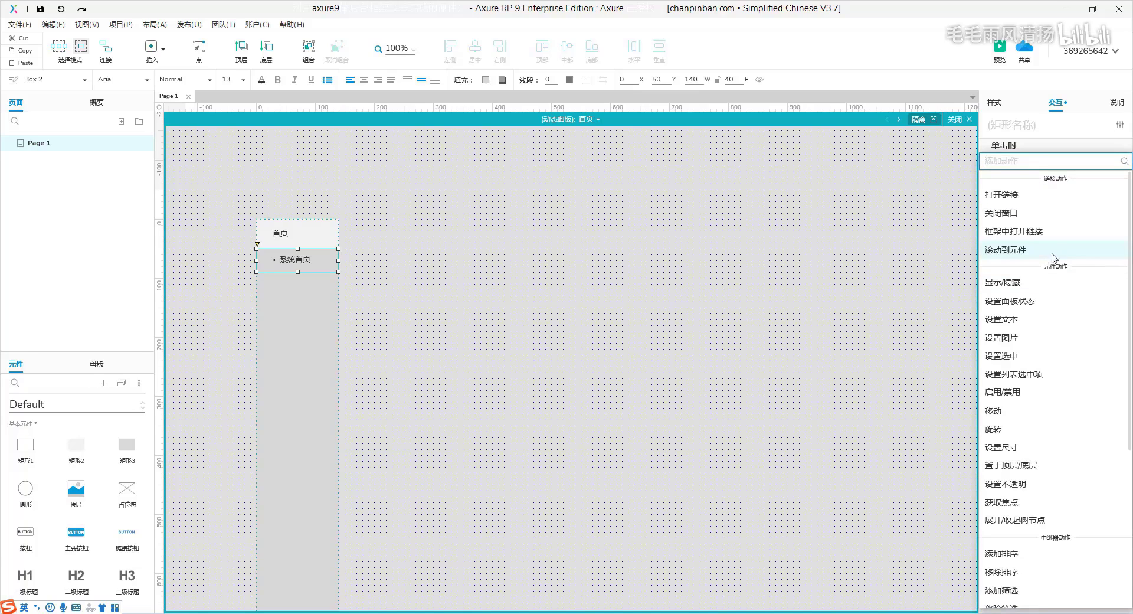
pyautogui.click(1016, 355)
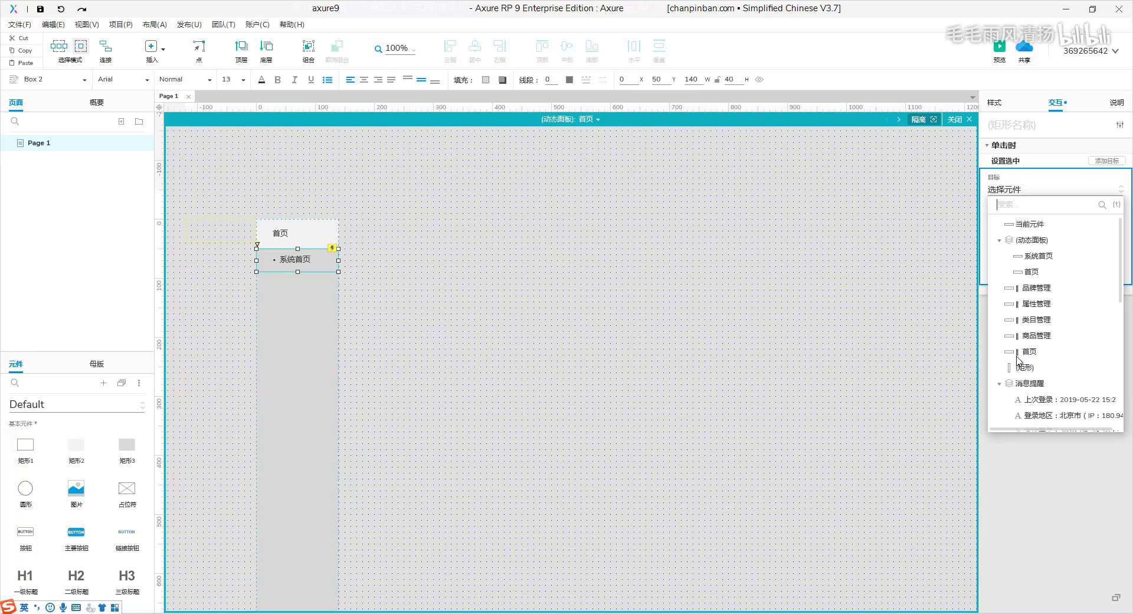
pyautogui.click(1033, 225)
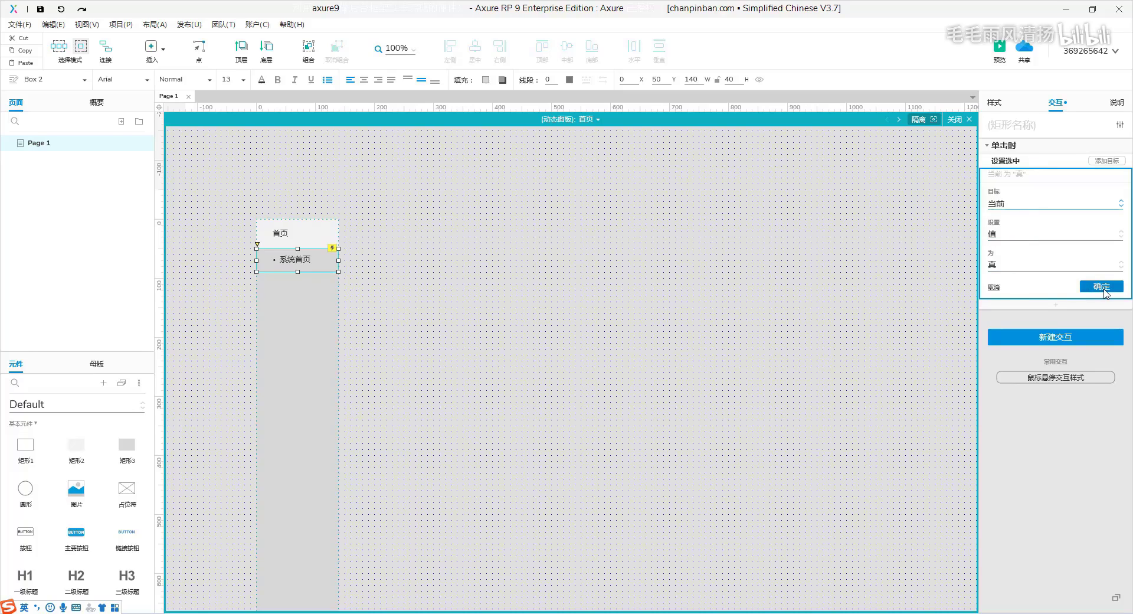
pyautogui.click(1102, 287)
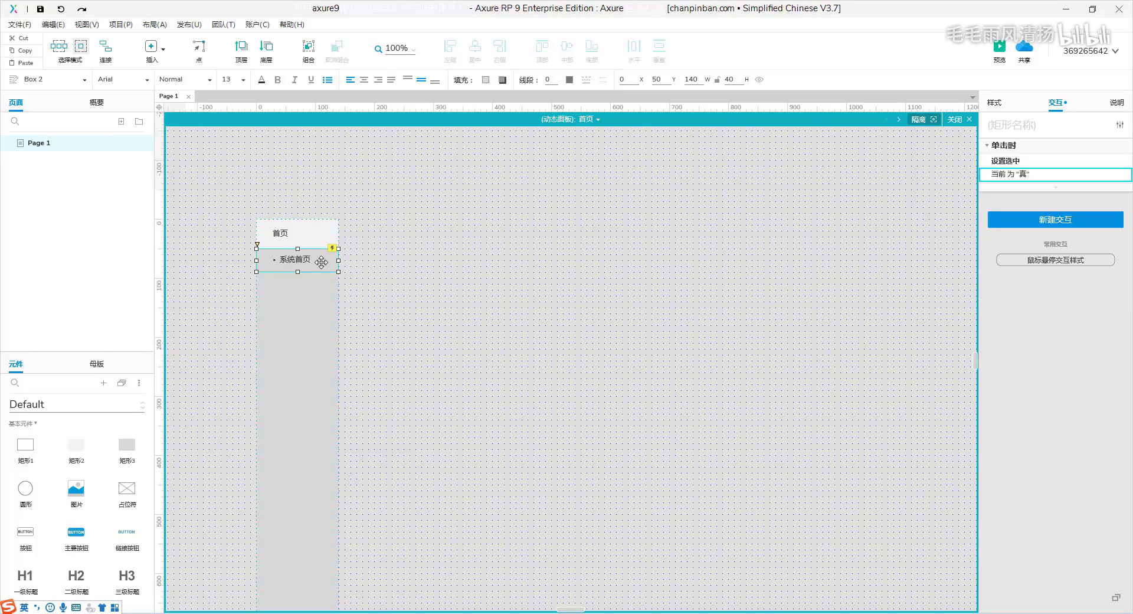
# Step: Define the 系统首页 item's 选中 interaction style with a white fill and green text colour #4B7902
pyautogui.rightClick(298, 261)
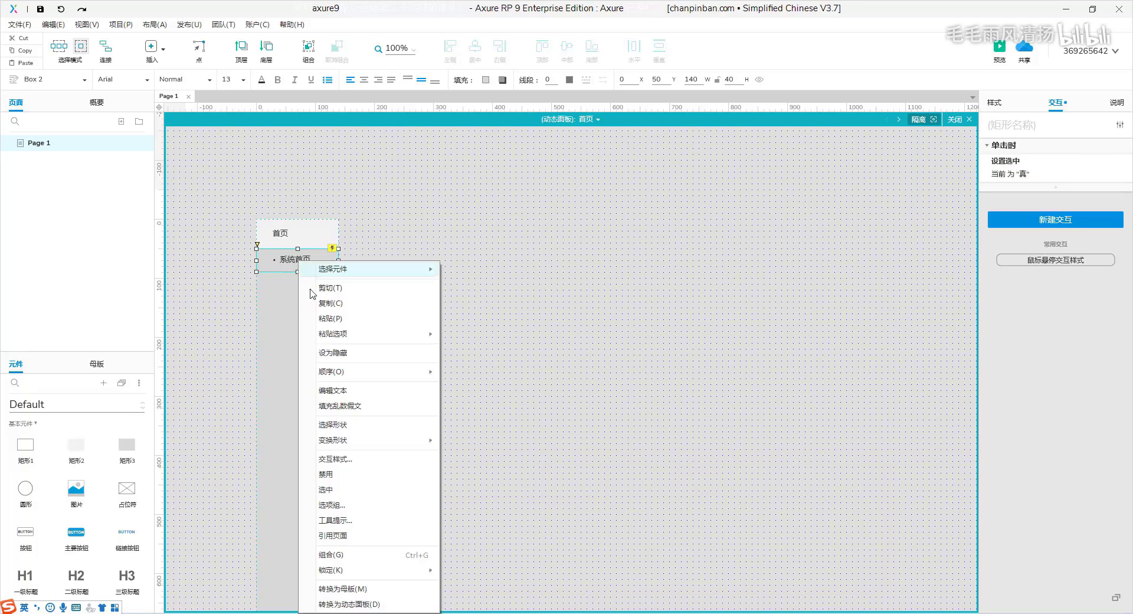
pyautogui.click(340, 459)
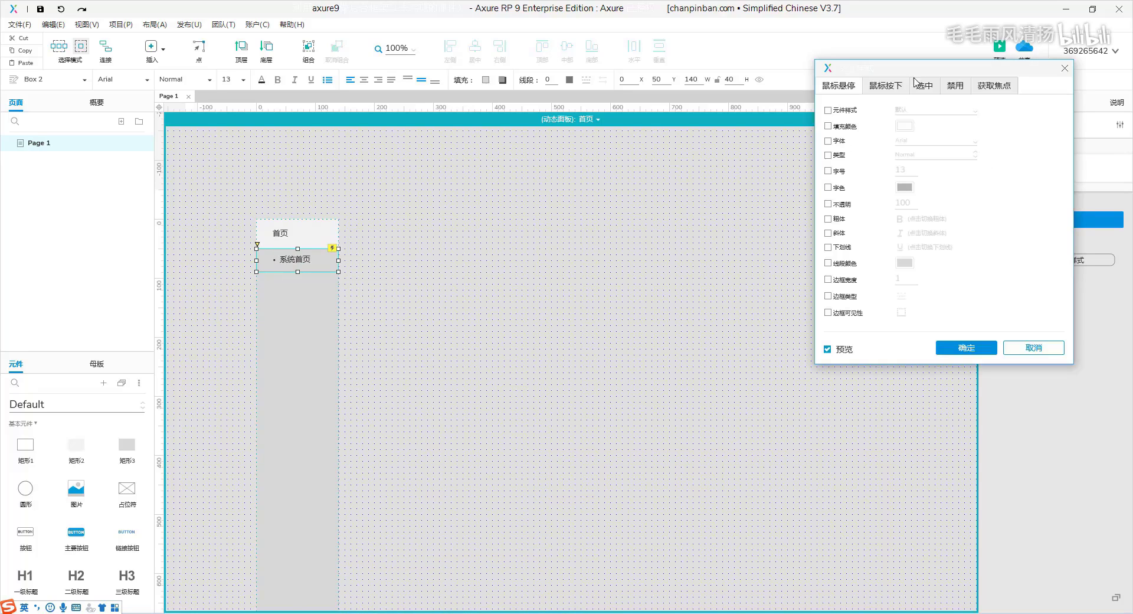
pyautogui.moveTo(929, 69); pyautogui.dragTo(596, 149)
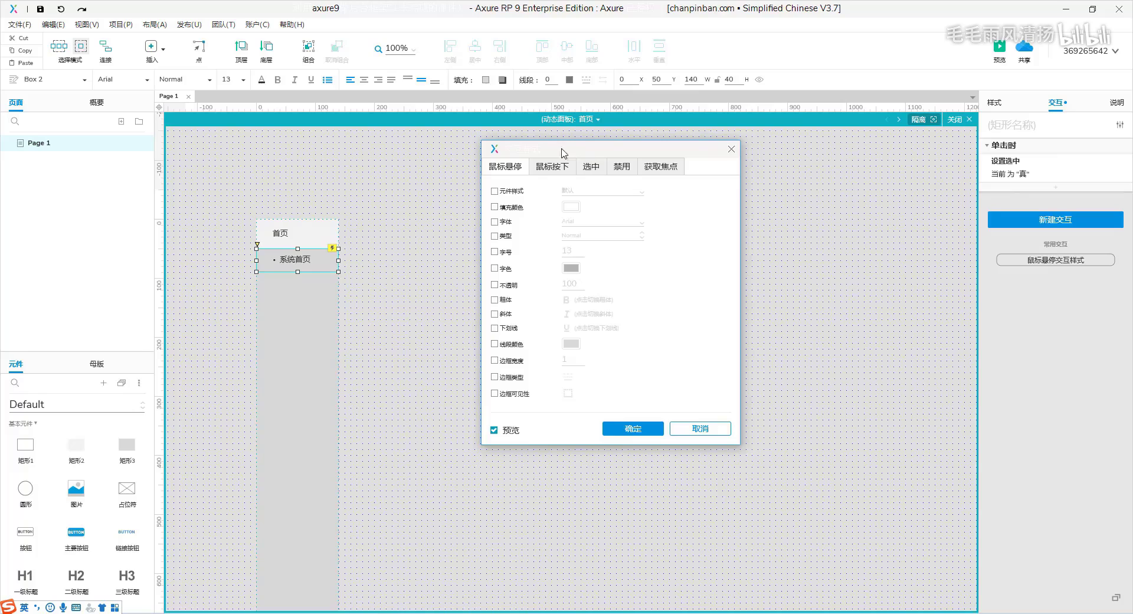
pyautogui.click(597, 167)
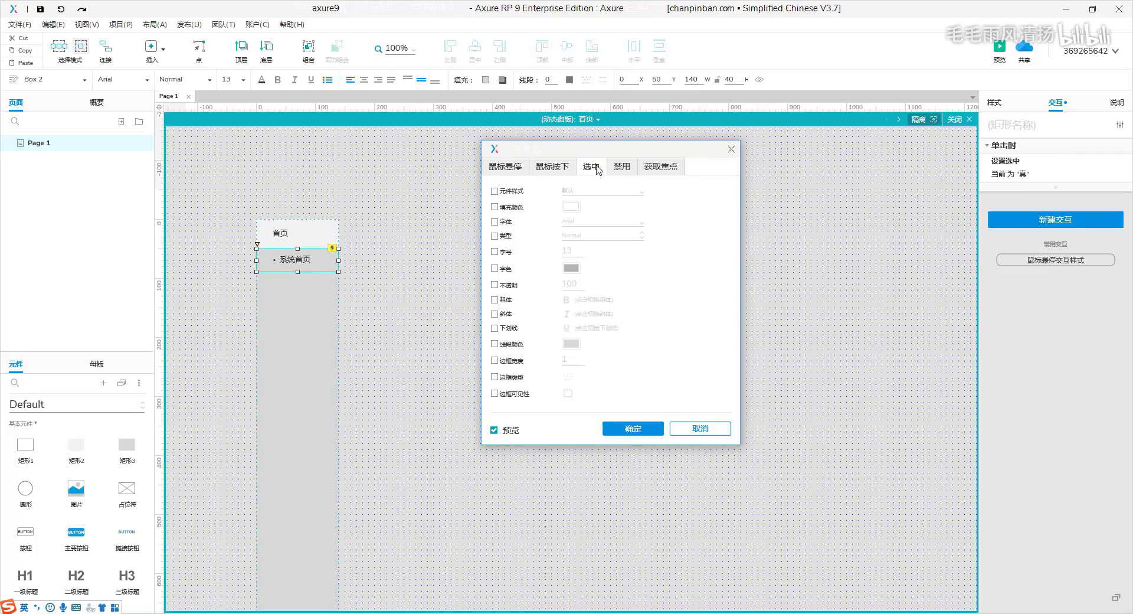
pyautogui.click(494, 207)
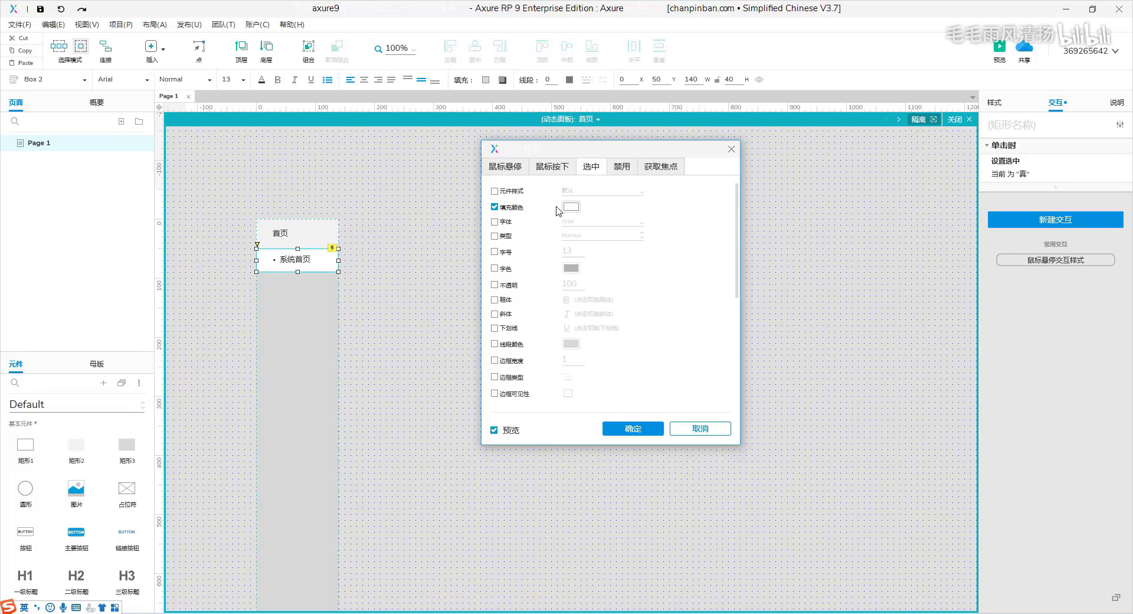
pyautogui.click(495, 271)
pyautogui.click(574, 270)
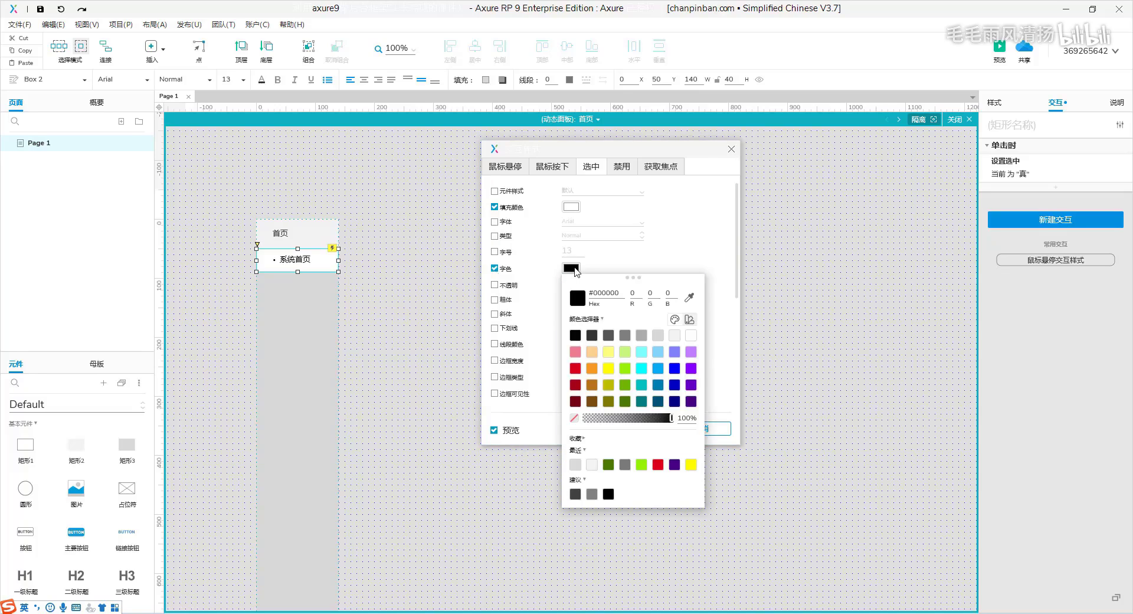
pyautogui.click(610, 465)
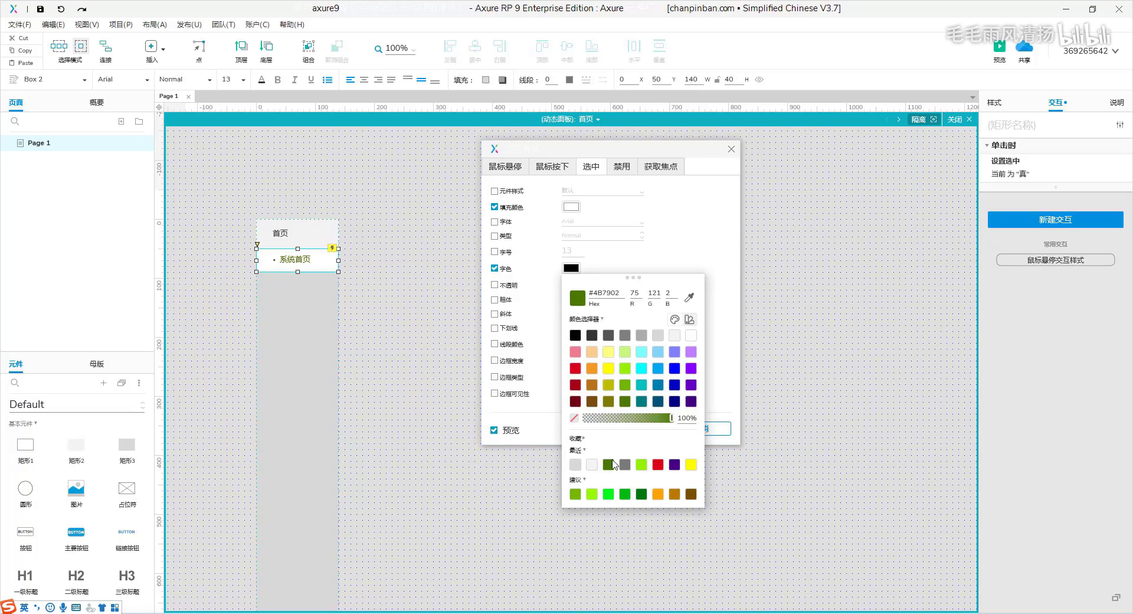
pyautogui.click(713, 278)
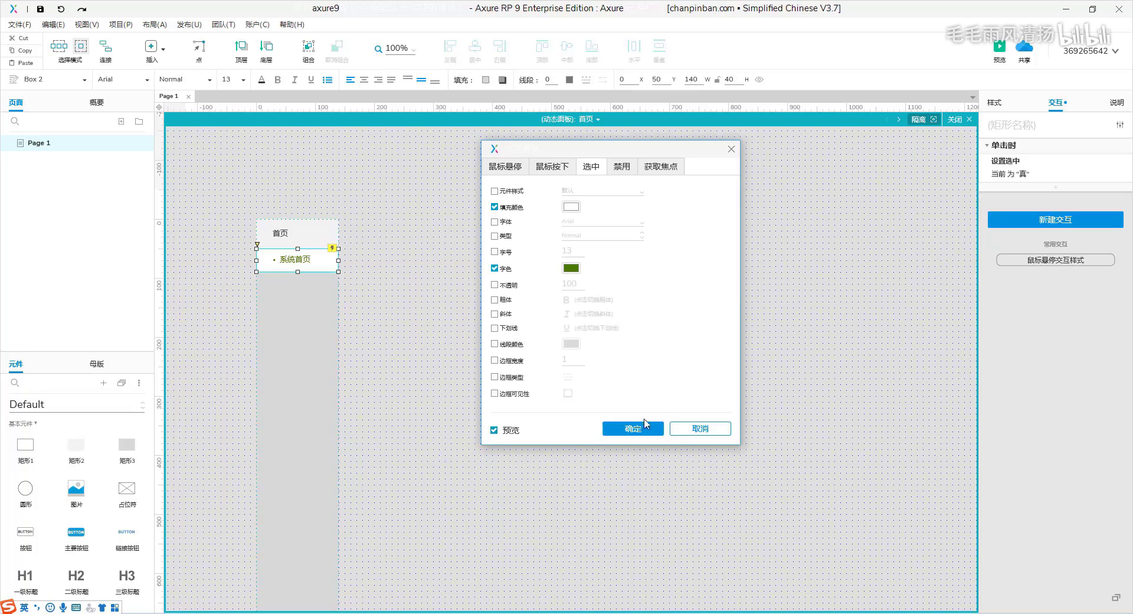
pyautogui.click(633, 429)
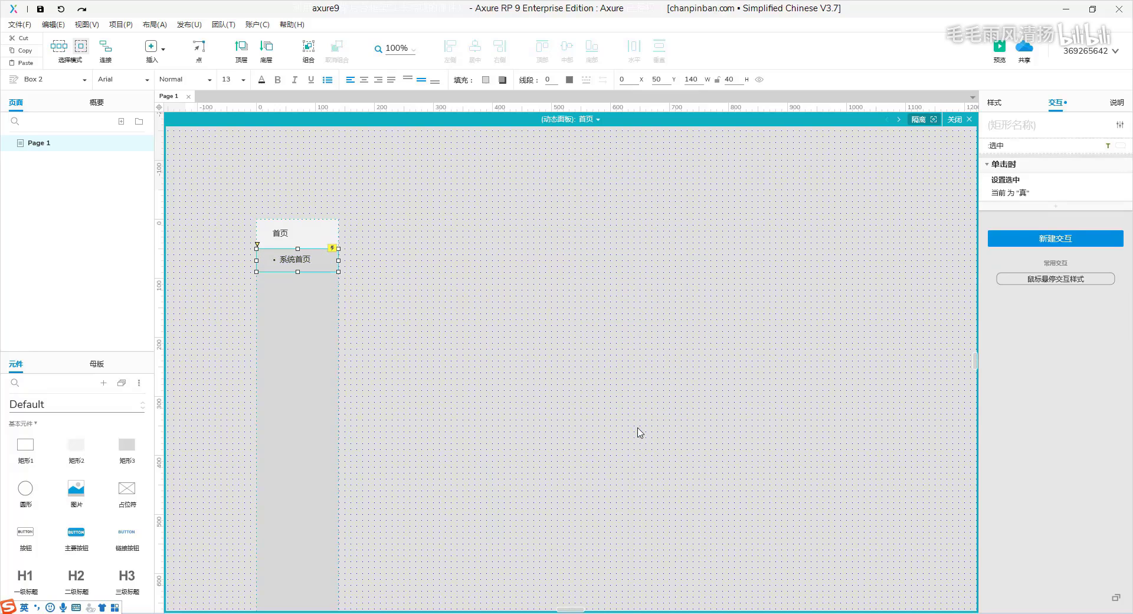
# Step: Duplicate the 系统首页 item directly beneath itself at Y 90
pyautogui.moveTo(319, 259); pyautogui.dragTo(321, 287)
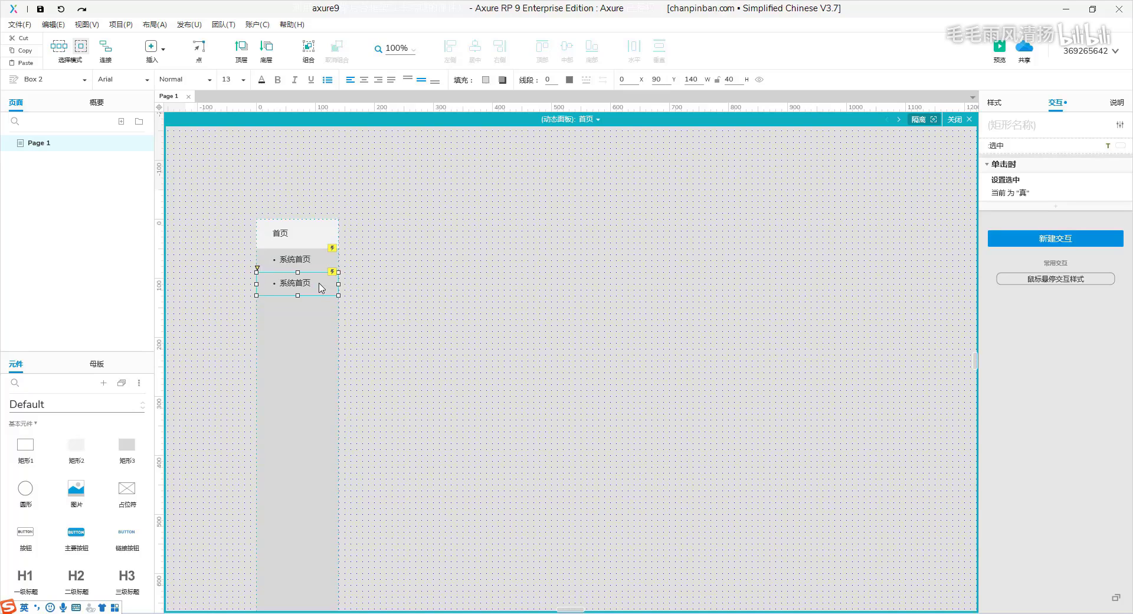
# Step: Replace the duplicated lower 系统首页 item's text with 登录日志
pyautogui.doubleClick(320, 284)
pyautogui.press('BackSpace')
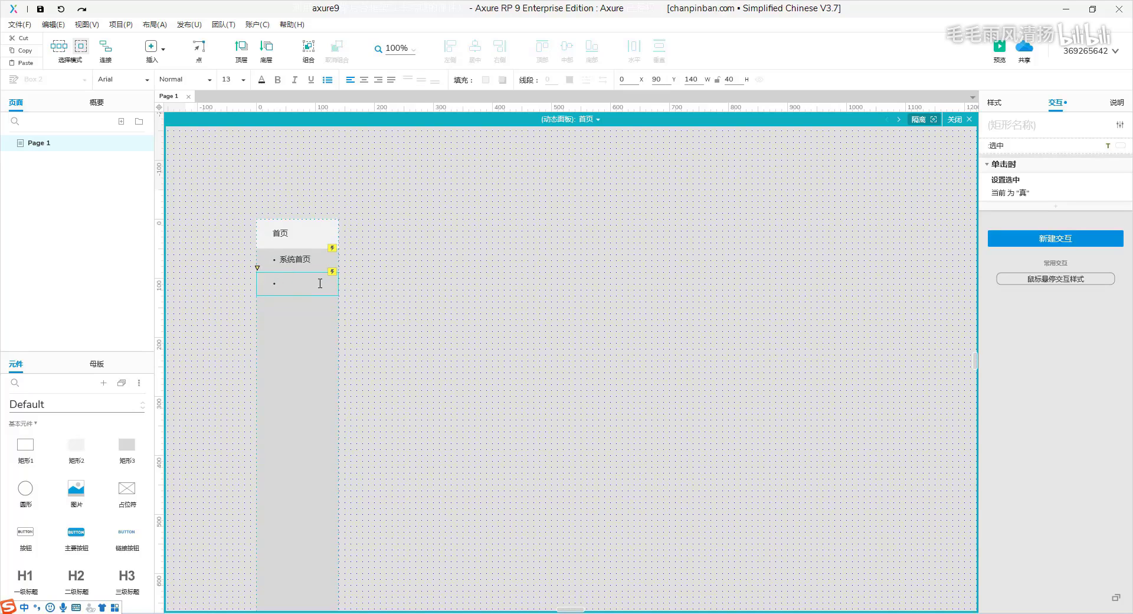
pyautogui.write('denglu')
pyautogui.press('space')
pyautogui.write('rizhi')
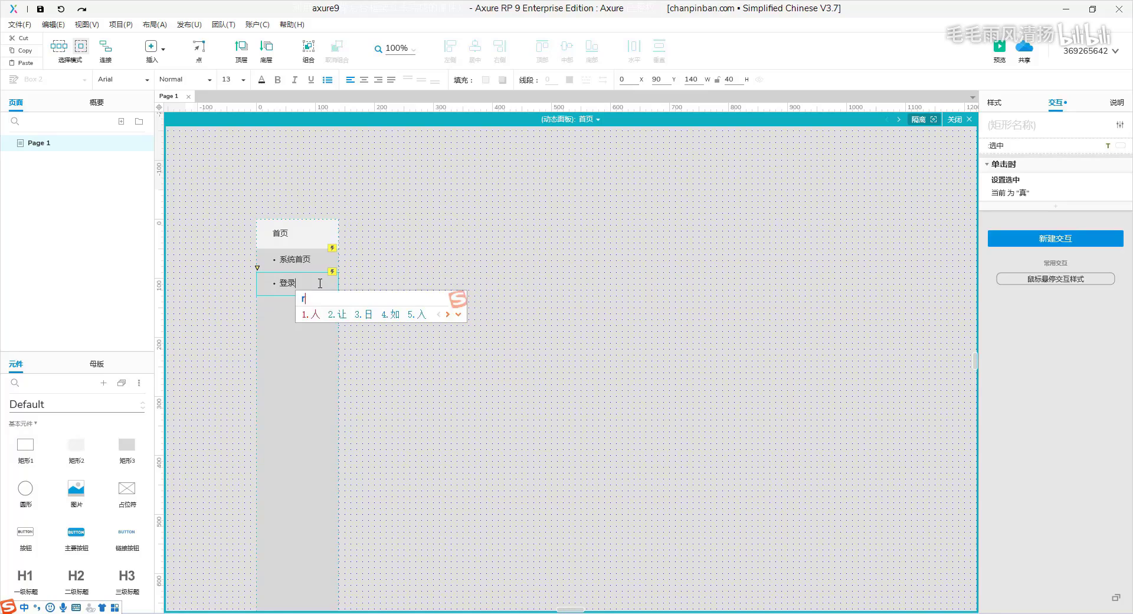
pyautogui.press('space')
pyautogui.click(392, 293)
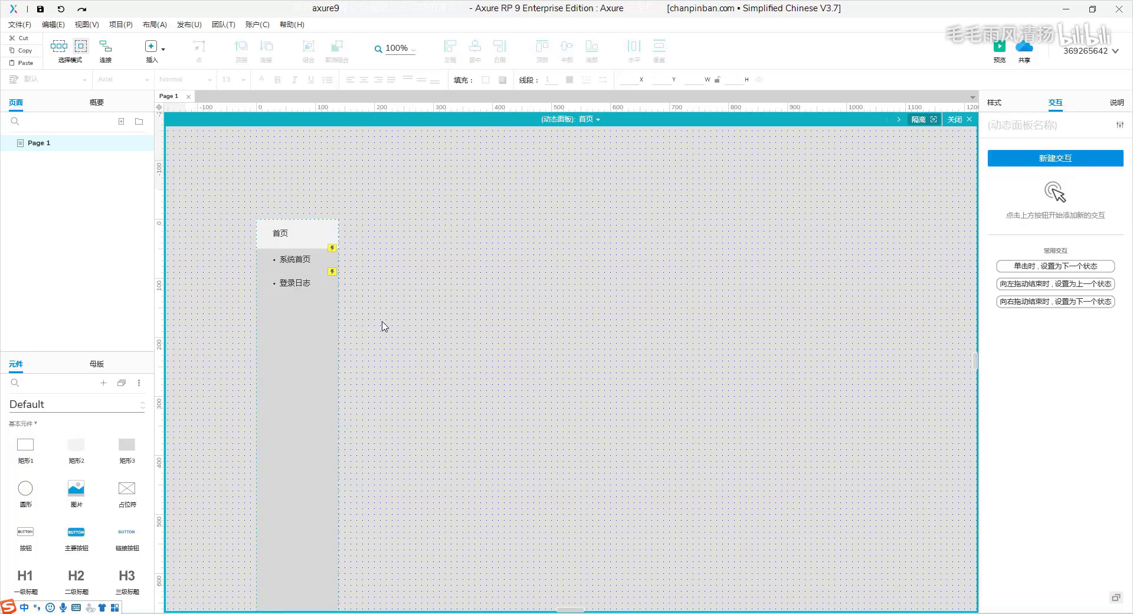
# Step: Assign the 系统首页 and 登录日志 items together to a selection group named 首页 and leave the panel state editing
pyautogui.moveTo(382, 321); pyautogui.dragTo(242, 247)
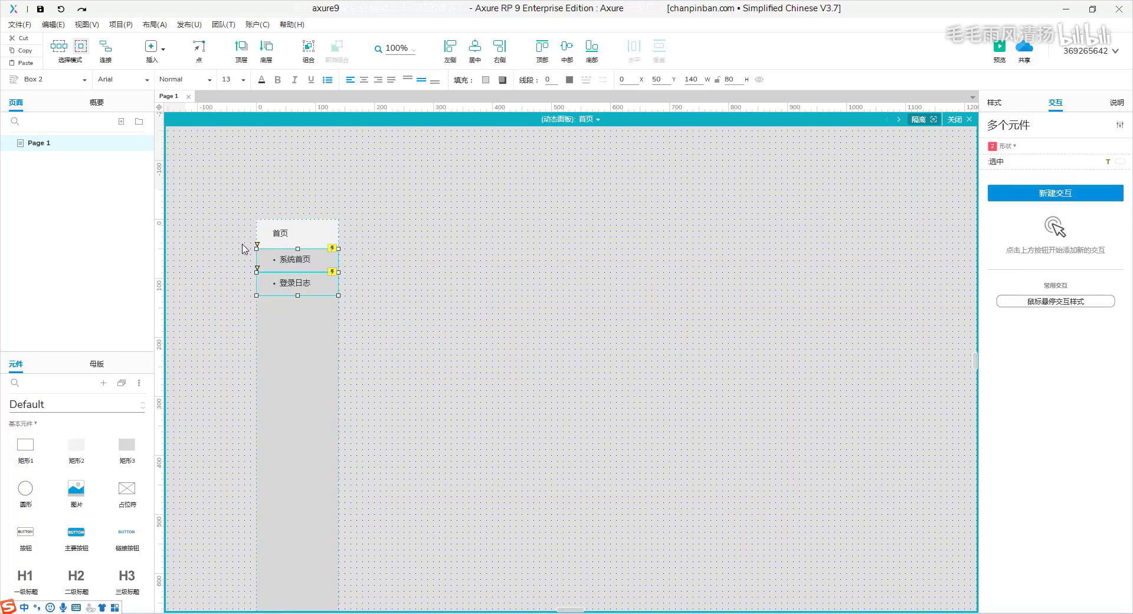
pyautogui.rightClick(279, 253)
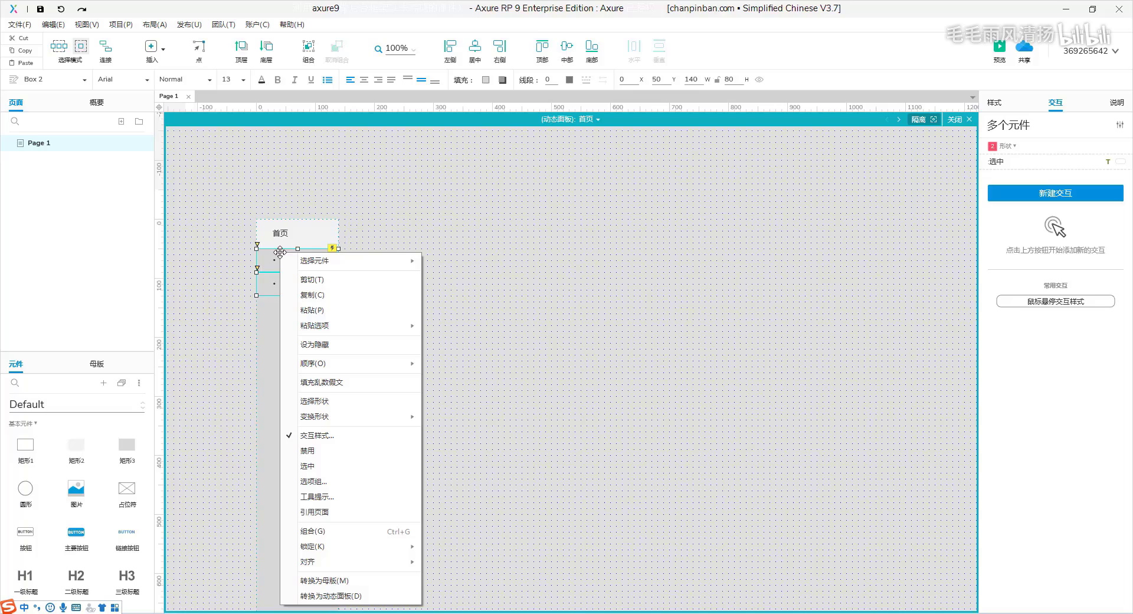
pyautogui.click(327, 482)
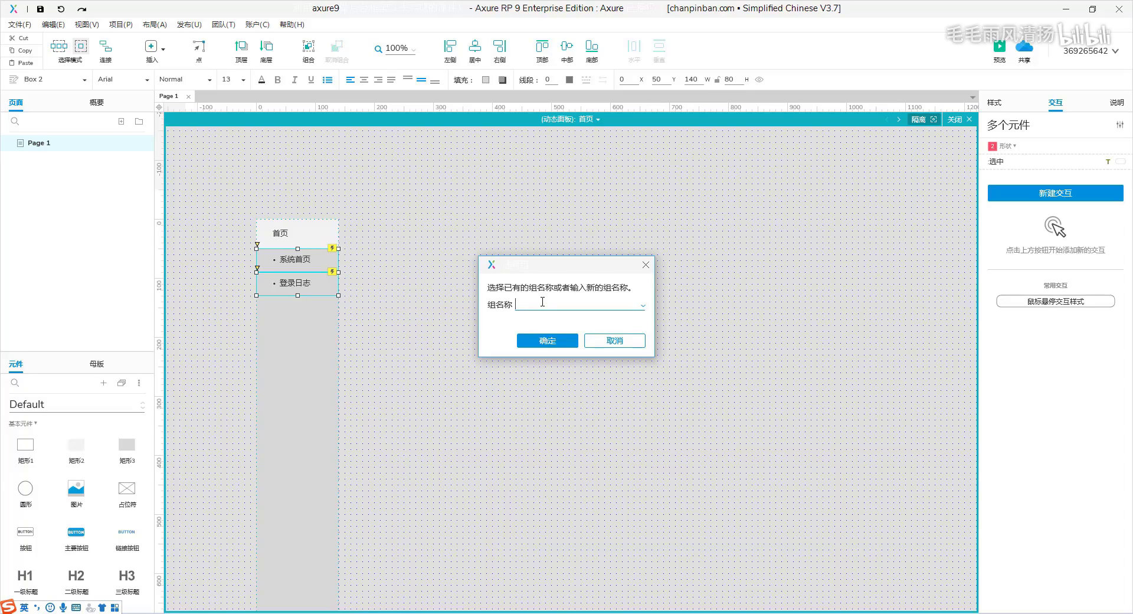
pyautogui.press('shift')
pyautogui.write('首页')
pyautogui.click(548, 340)
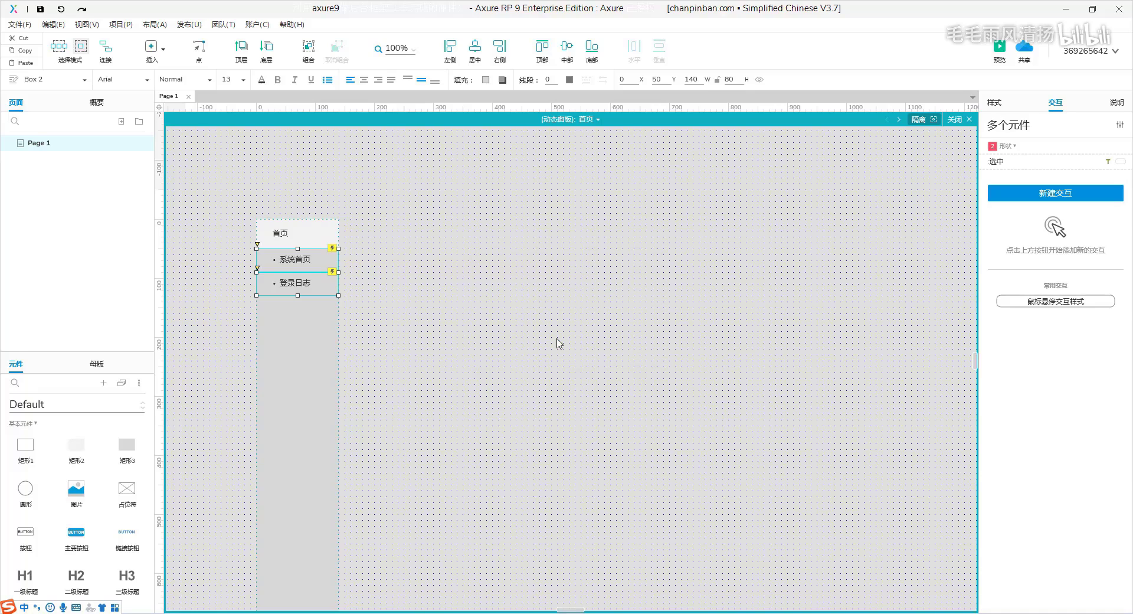
pyautogui.click(956, 120)
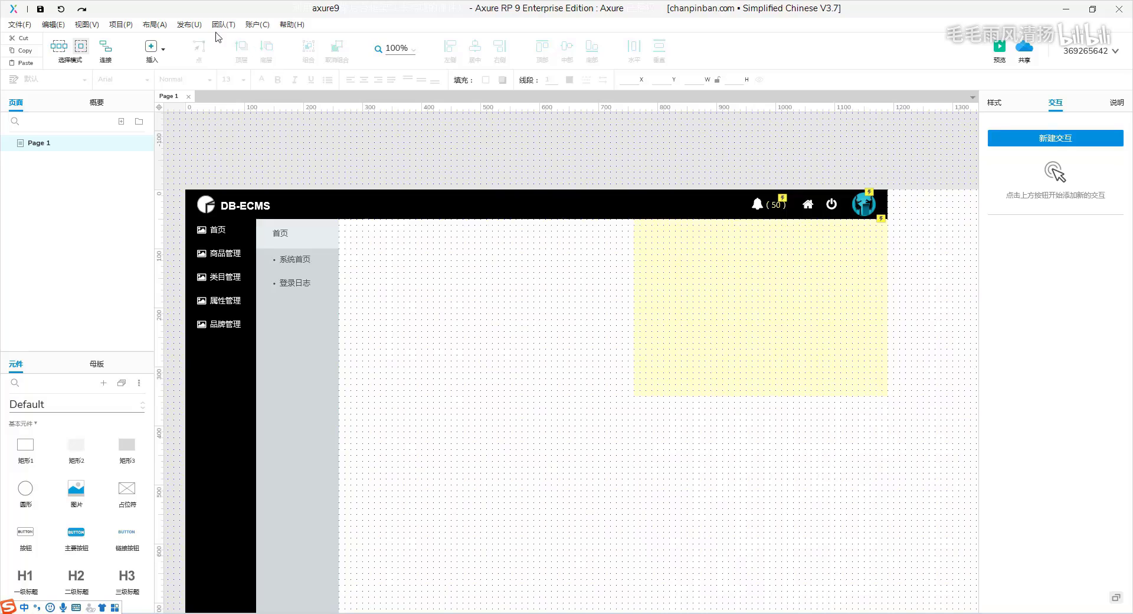
# Step: Preview the page in Firefox, test single selection by alternating between 系统首页 and 登录日志, and return to Axure
pyautogui.click(188, 24)
pyautogui.click(204, 40)
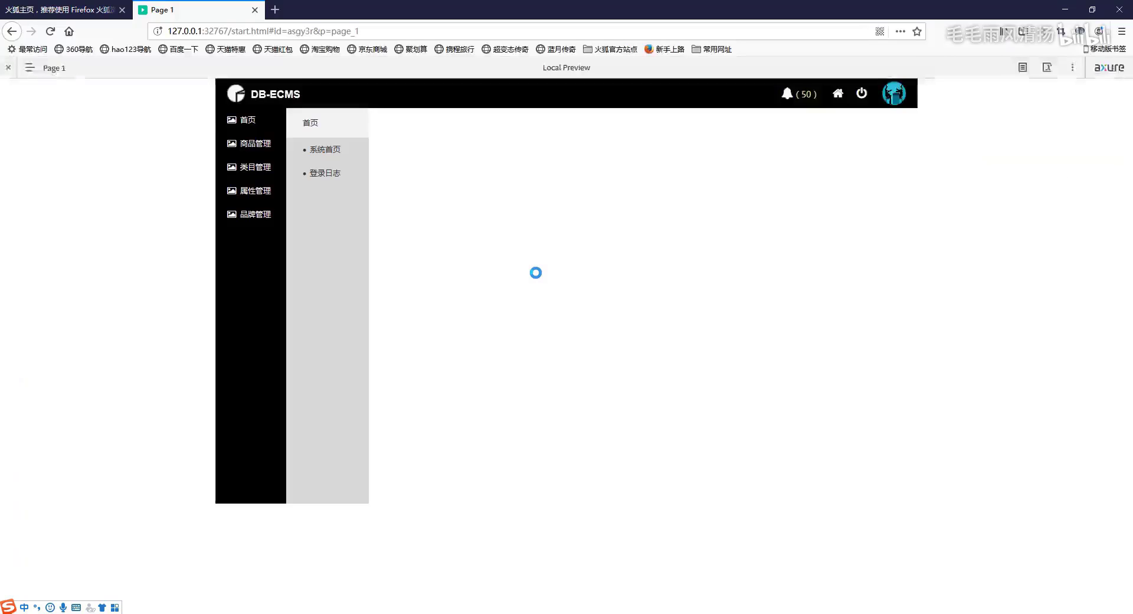
pyautogui.click(332, 154)
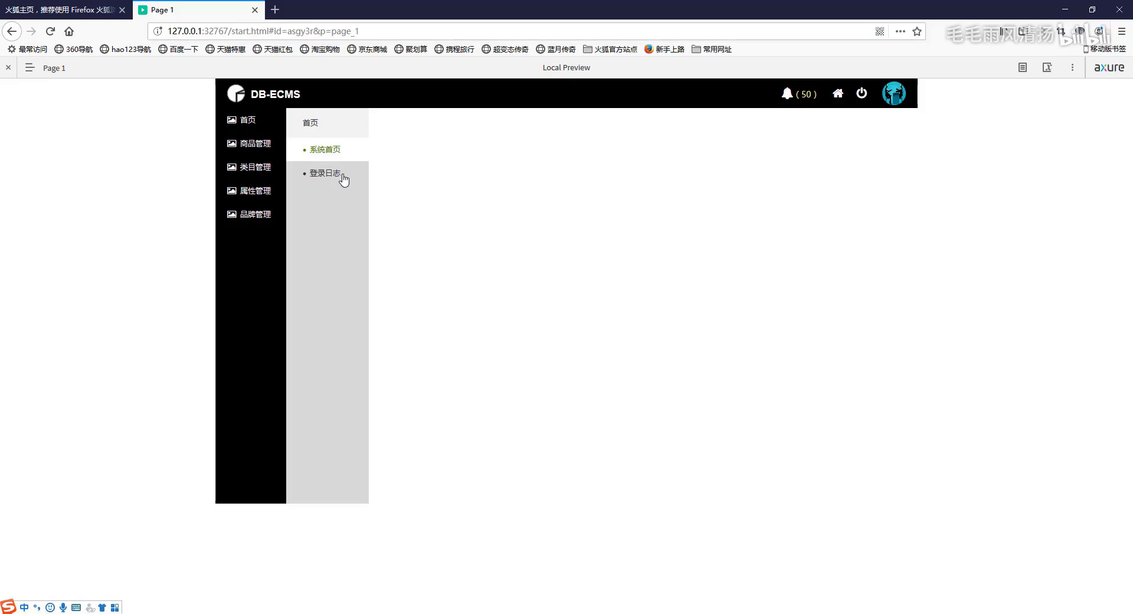
pyautogui.click(344, 178)
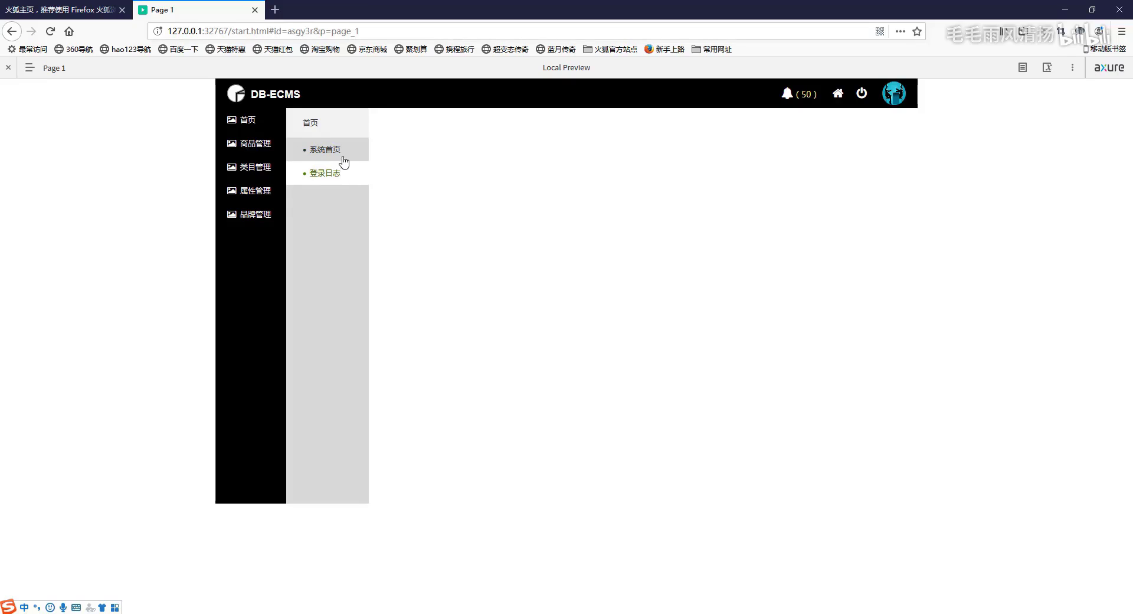
pyautogui.click(343, 155)
pyautogui.click(345, 174)
pyautogui.click(343, 157)
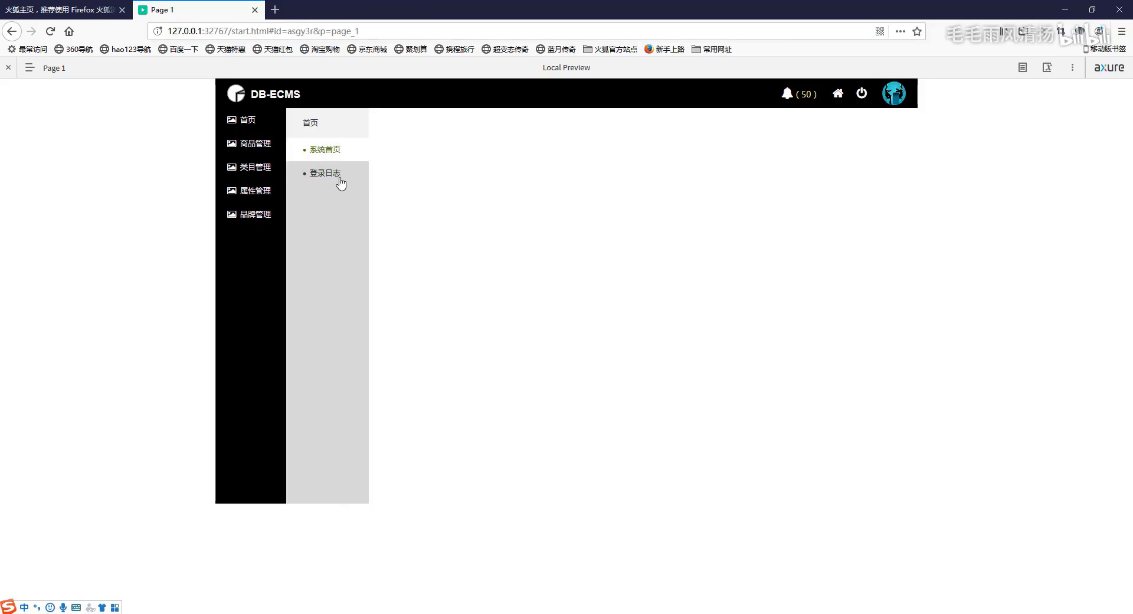
pyautogui.click(339, 177)
pyautogui.click(340, 152)
pyautogui.click(340, 177)
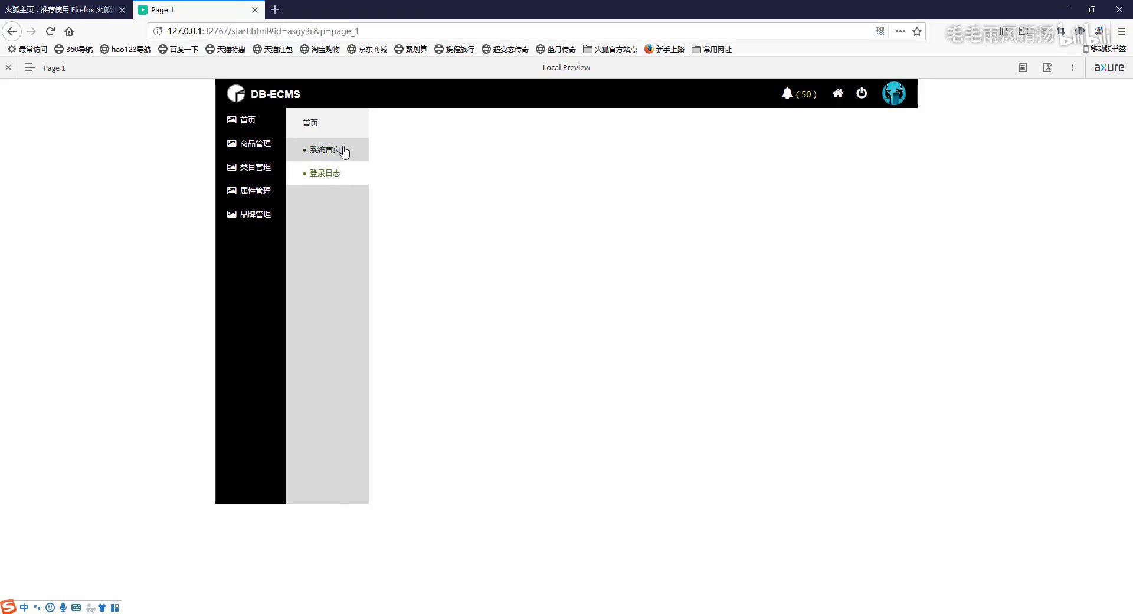
pyautogui.click(349, 150)
pyautogui.click(338, 177)
pyautogui.click(517, 609)
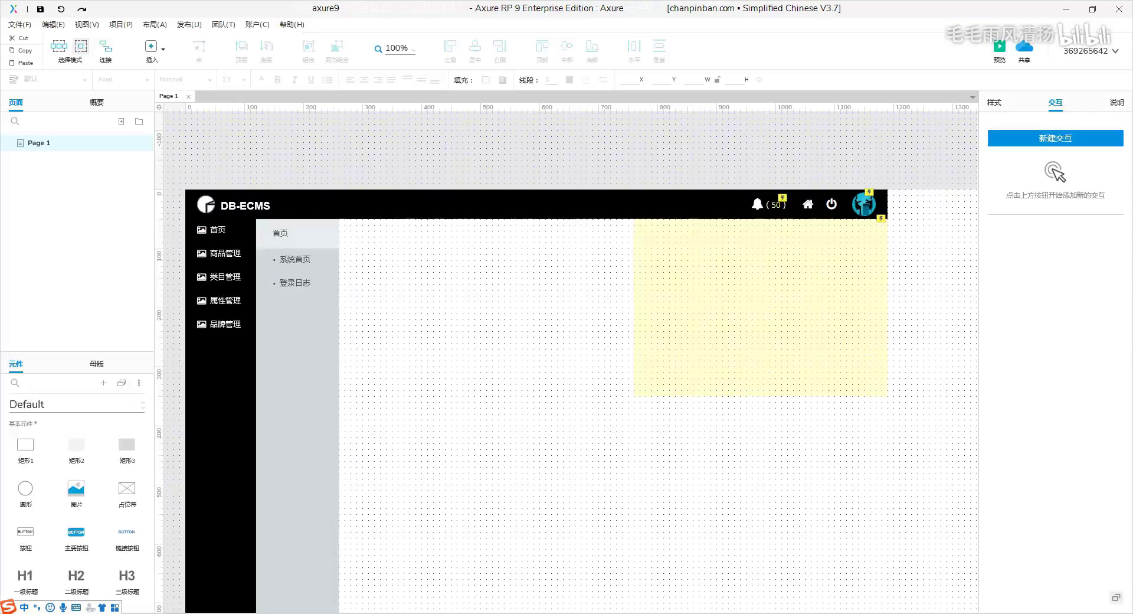